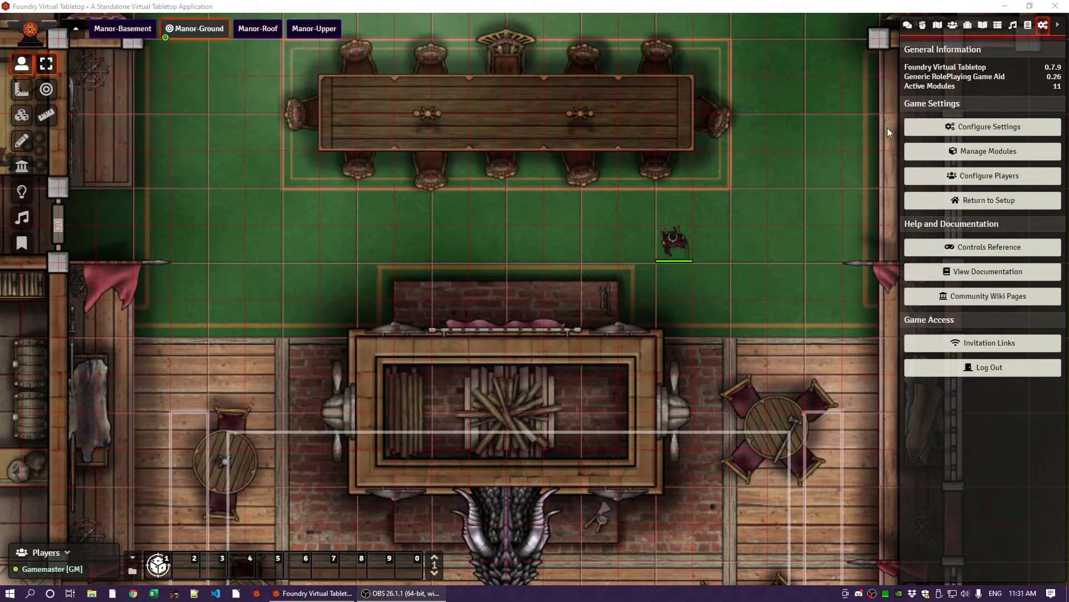
# Configure the system settings with the A D20 Ruleset and the initiative rule 1d20 + Initiative + .00 to .99, and save them
pyautogui.click(988, 126)
pyautogui.click(548, 65)
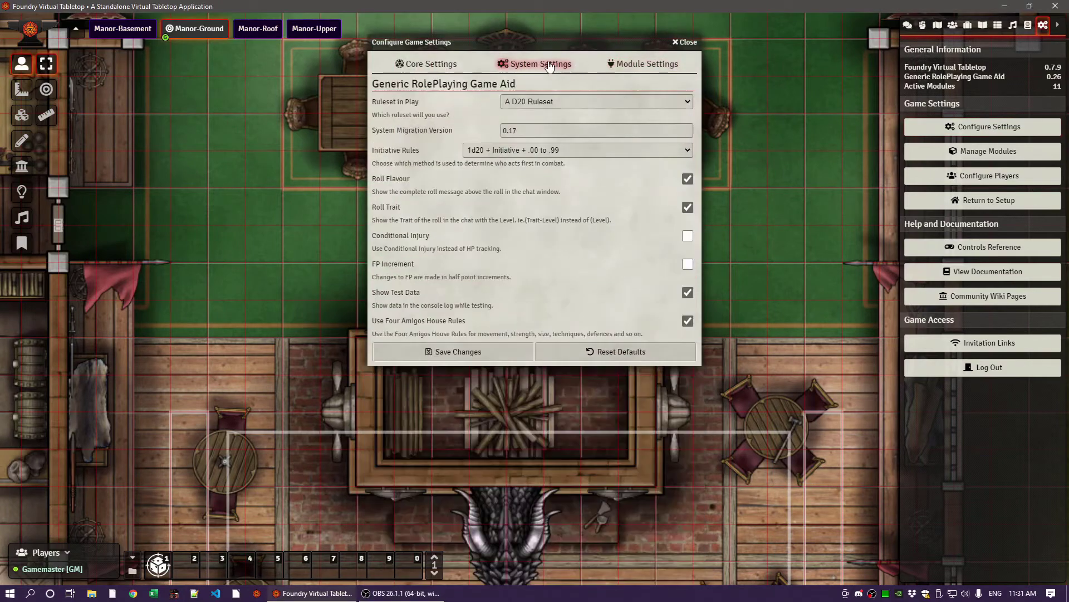
pyautogui.click(536, 103)
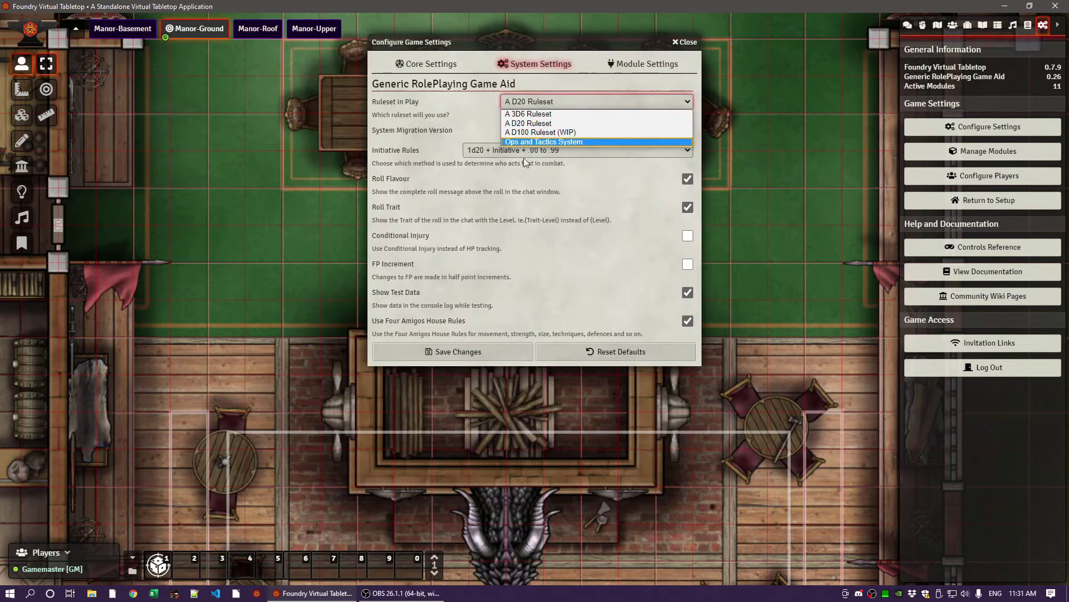
pyautogui.click(519, 124)
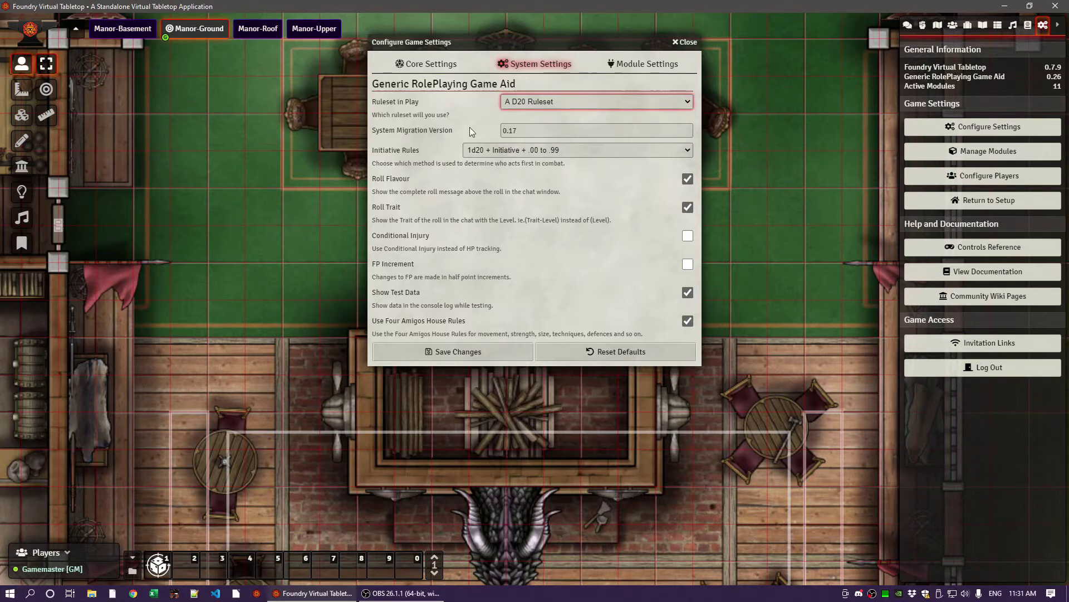
pyautogui.click(492, 150)
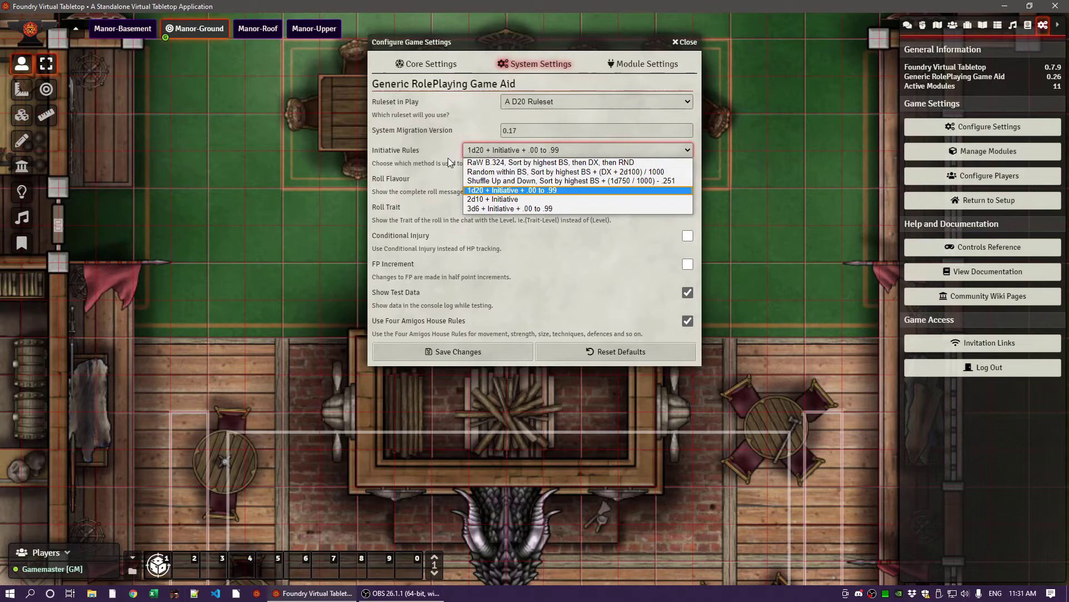
pyautogui.click(490, 191)
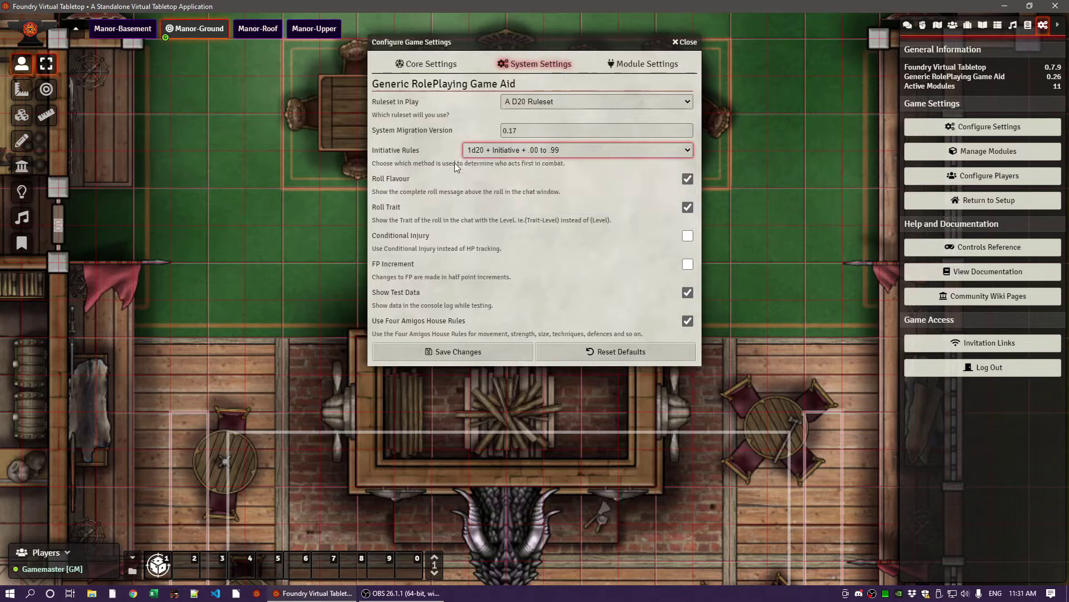
pyautogui.click(463, 348)
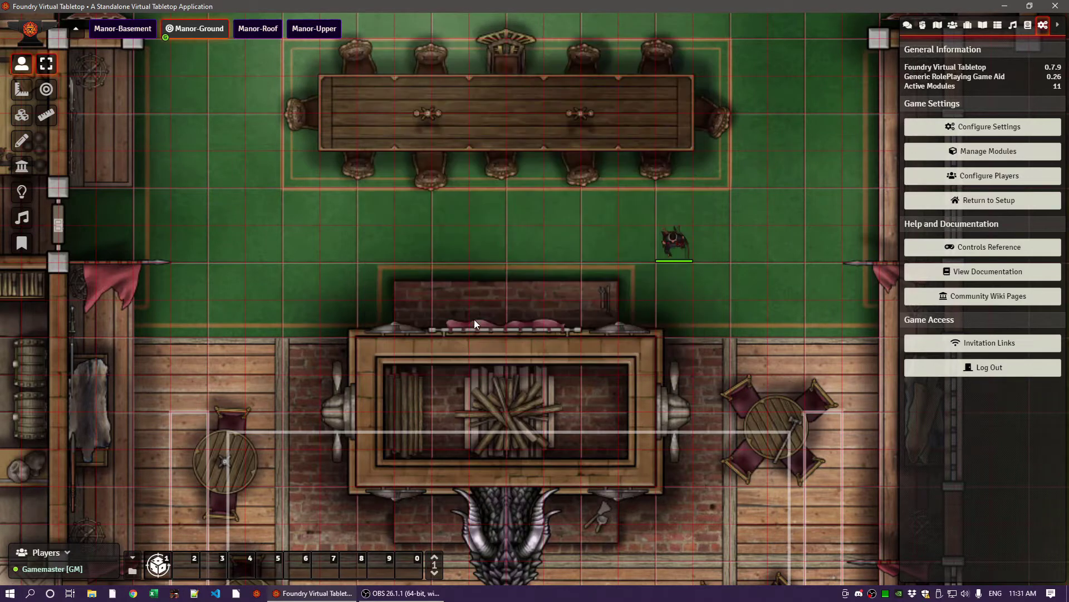
# Review the list of installed modules without changing it, and show the actors directory
pyautogui.click(972, 156)
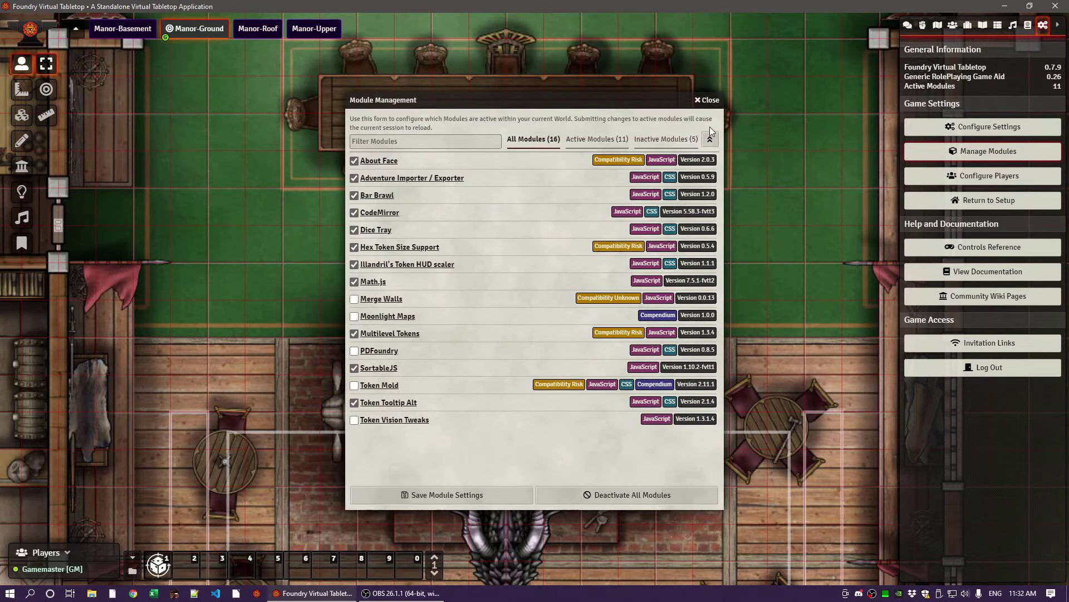
pyautogui.click(708, 101)
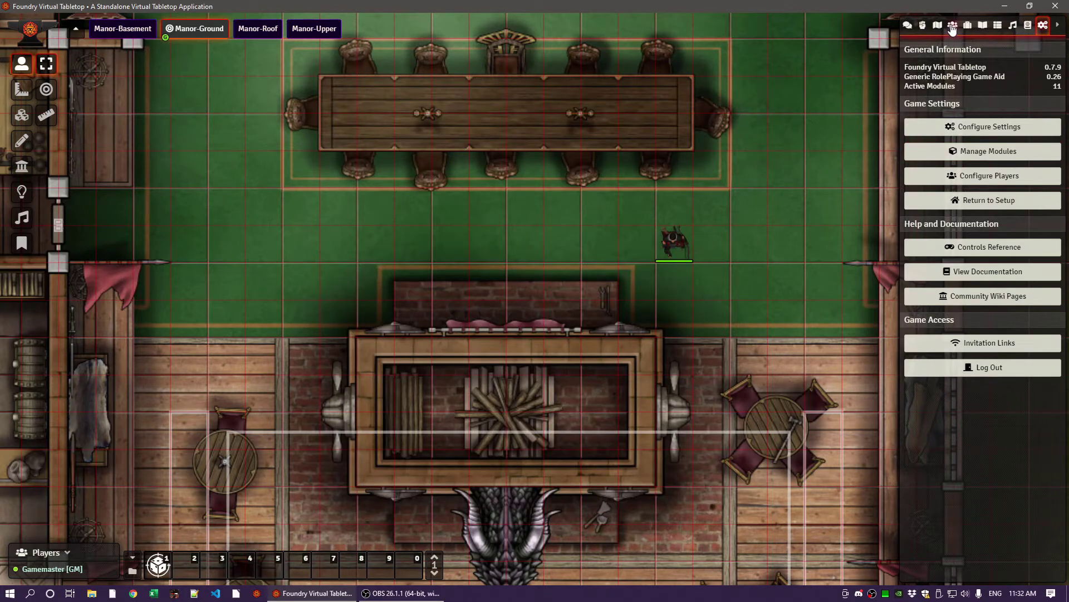
pyautogui.click(953, 26)
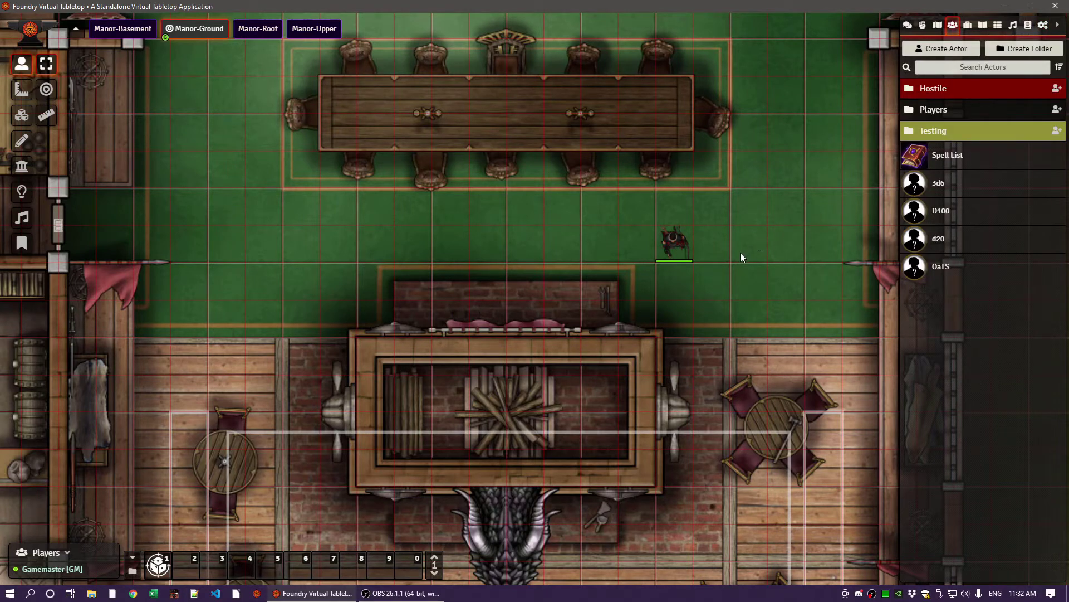
# Open the character sheet of the token on the green floor and review its Scripts and Miscellaneous sections down to the modifiers
pyautogui.doubleClick(675, 246)
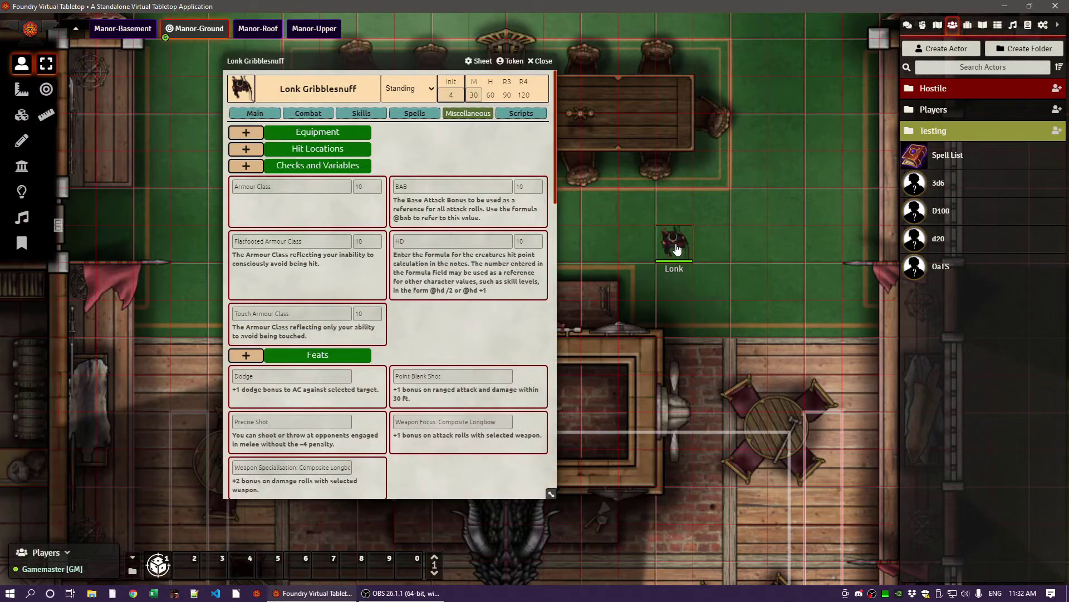
pyautogui.click(521, 114)
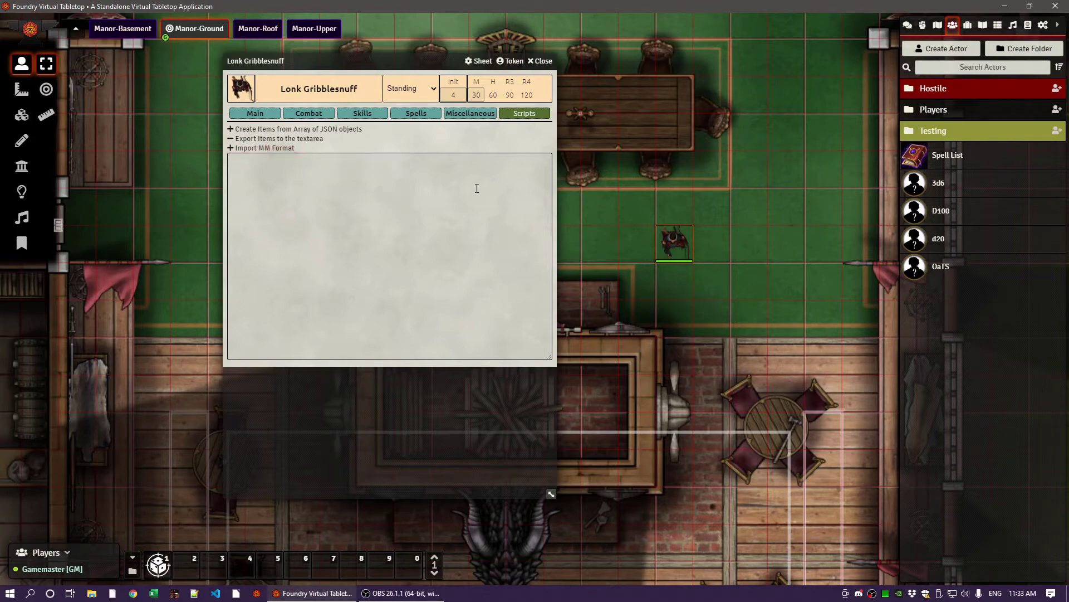
pyautogui.click(465, 115)
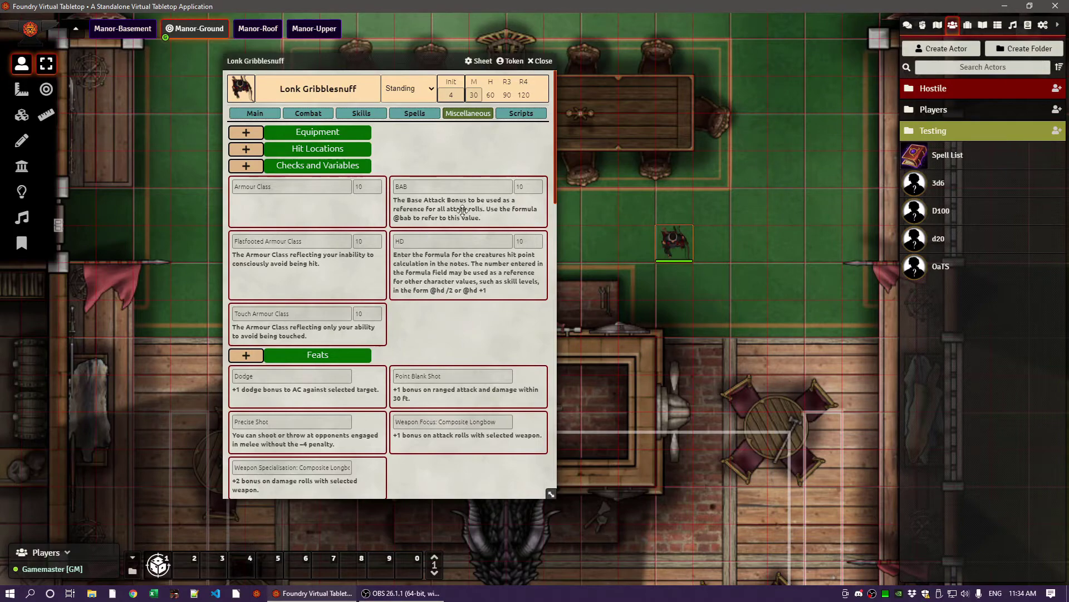
pyautogui.scroll(-4, 436, 323)
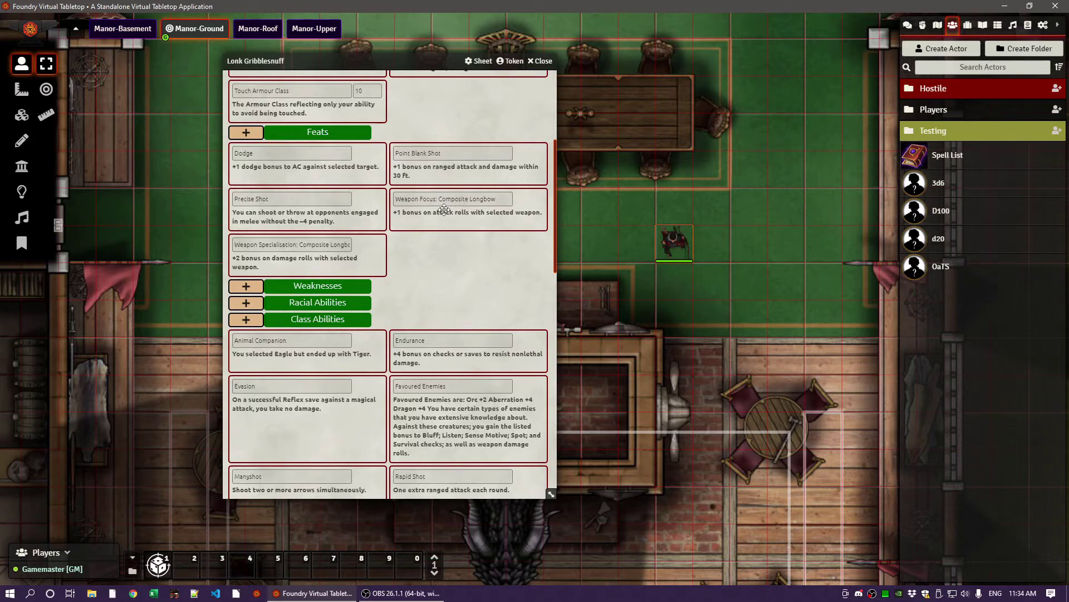
pyautogui.scroll(-4, 422, 246)
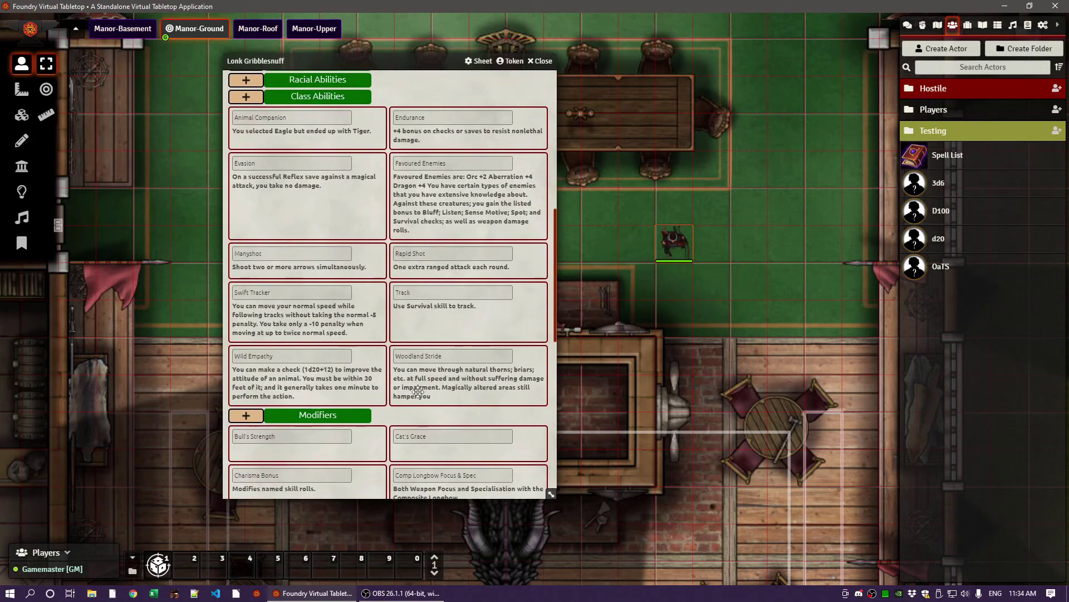
pyautogui.scroll(-6, 418, 392)
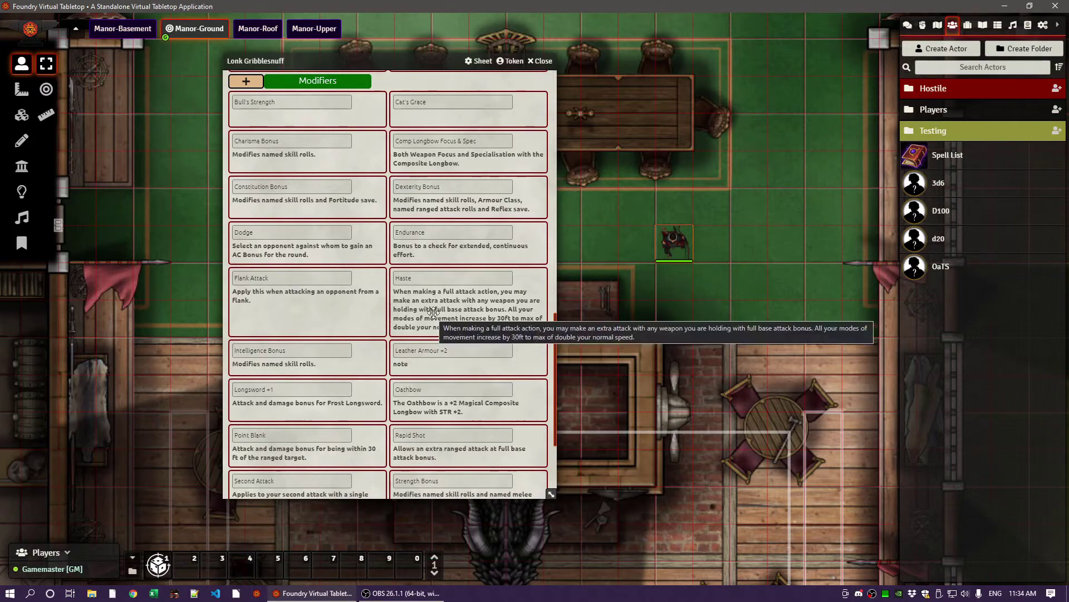
pyautogui.scroll(6, 449, 247)
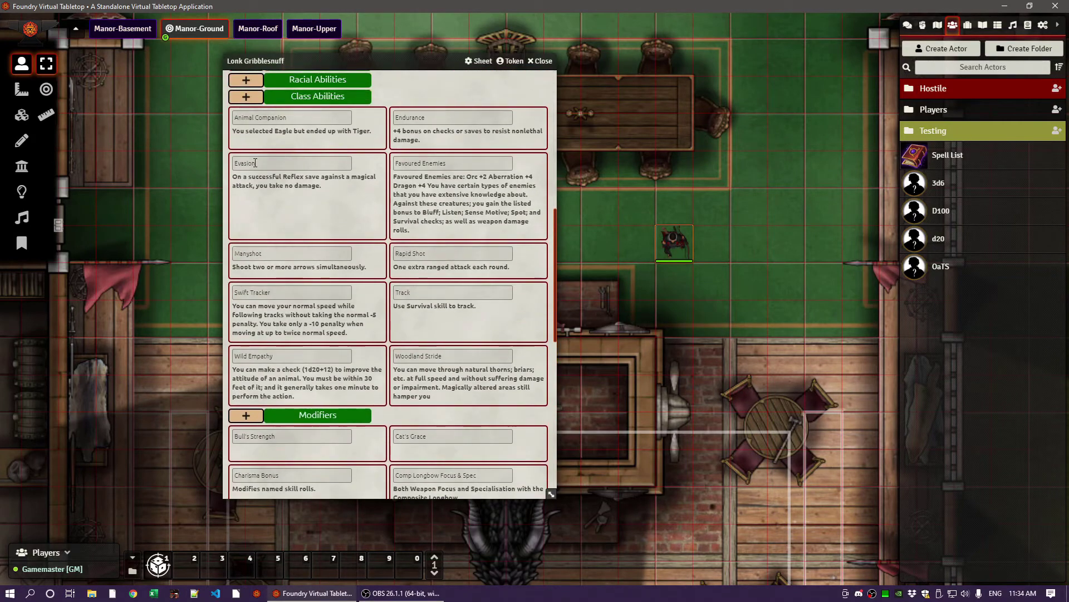
pyautogui.scroll(-6, 358, 108)
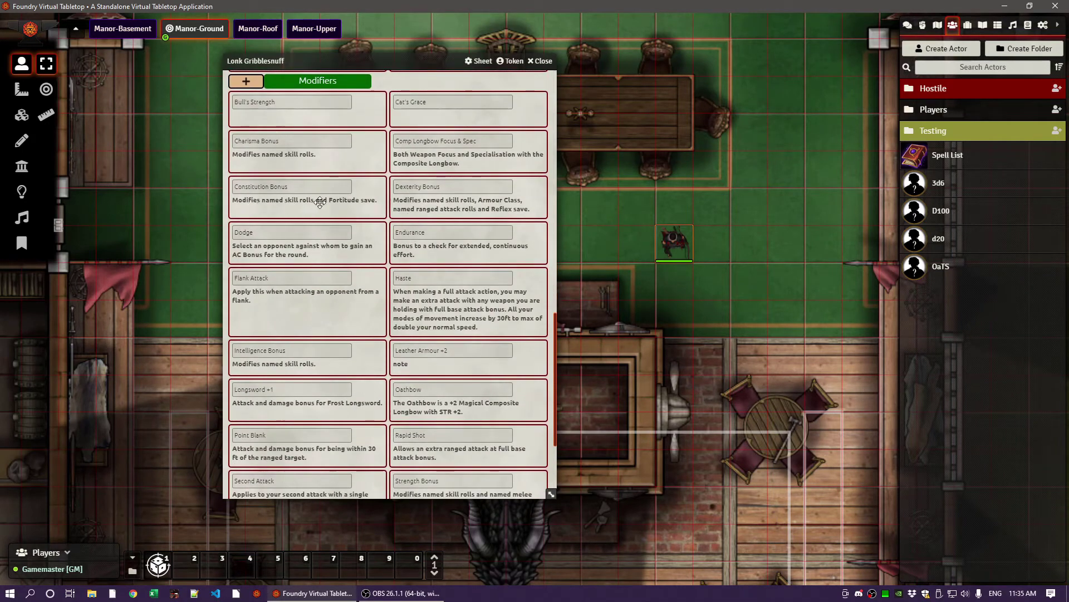
# Inspect the Constitution Bonus modifier's formulas and the remaining modifiers, and show the items directory
pyautogui.rightClick(257, 232)
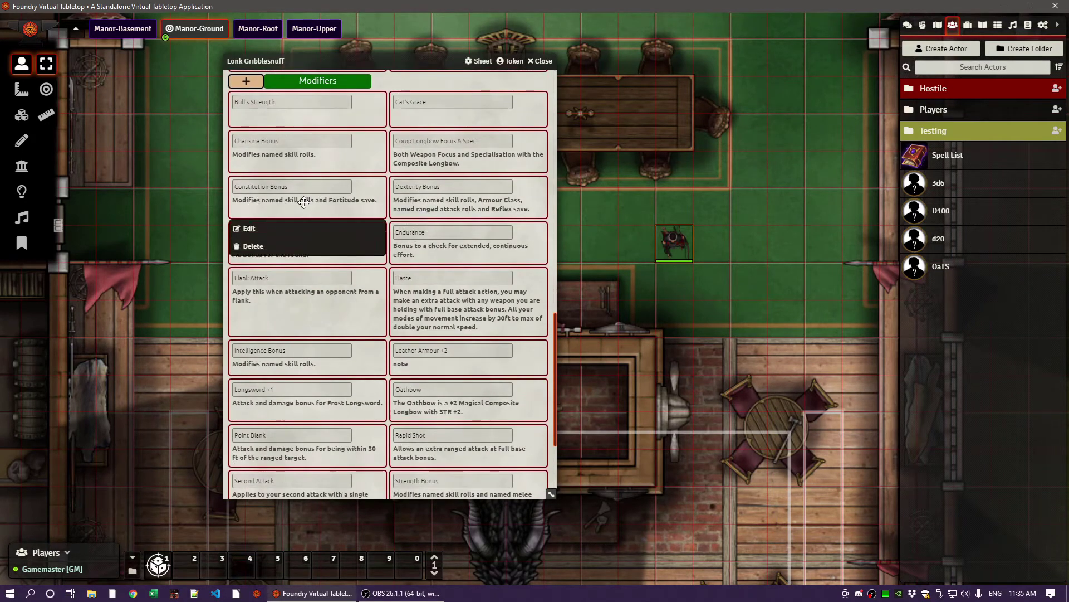
pyautogui.click(249, 229)
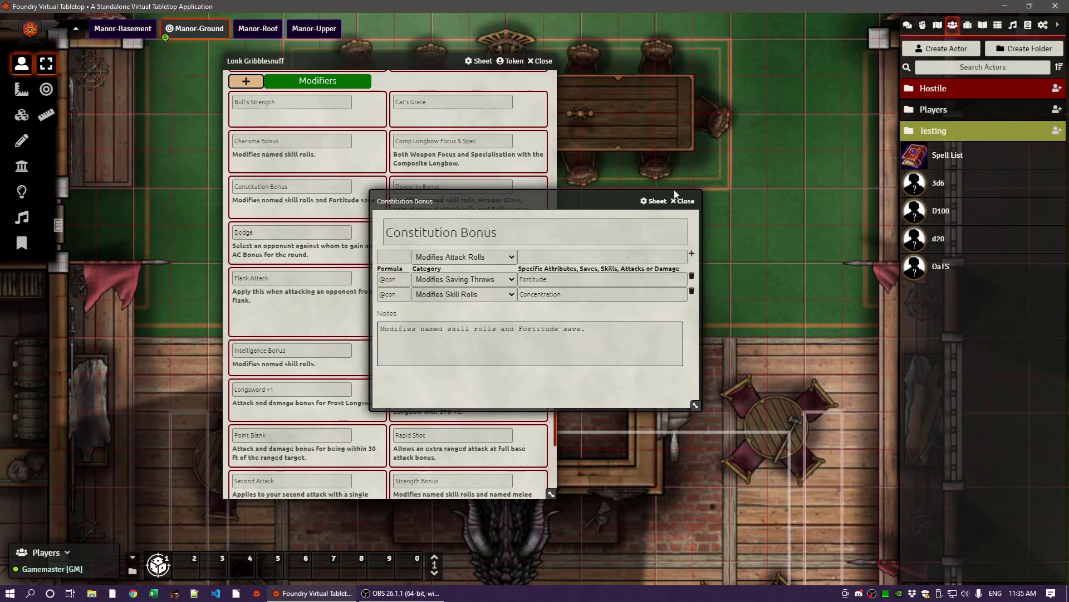
pyautogui.click(687, 204)
pyautogui.scroll(-3, 342, 166)
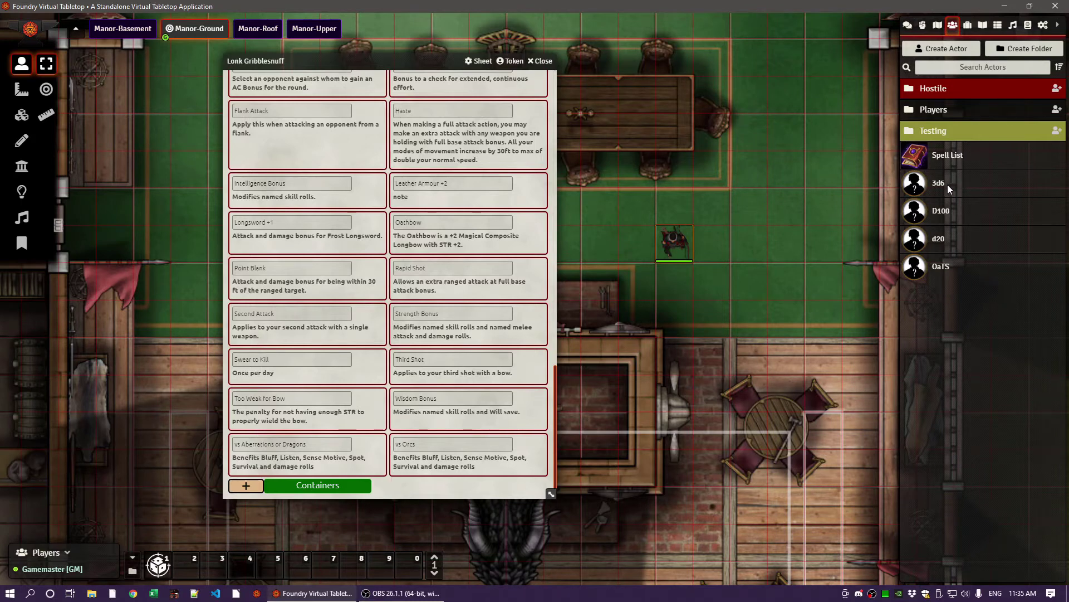
pyautogui.click(967, 26)
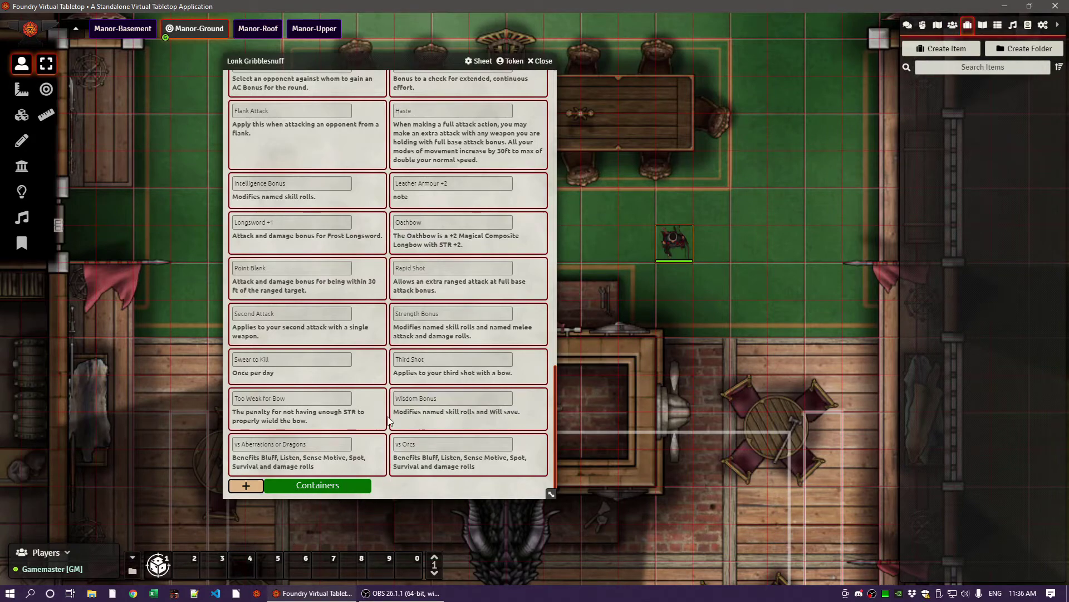
# Cast the Alarm spell from the character's spell list and read its description in the chat log
pyautogui.scroll(8, 393, 407)
pyautogui.scroll(5, 393, 406)
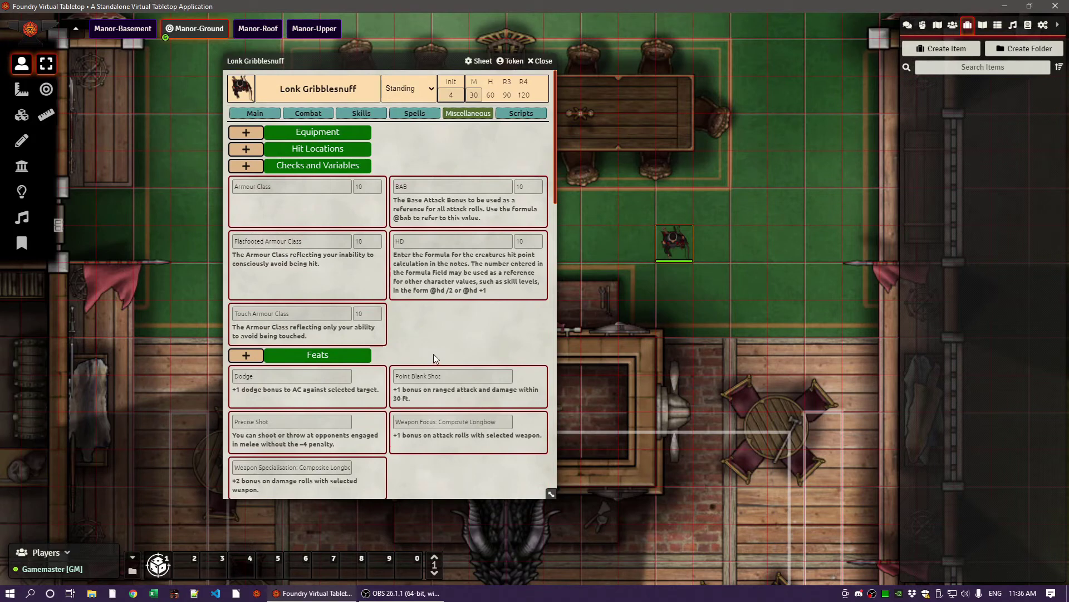
pyautogui.click(415, 113)
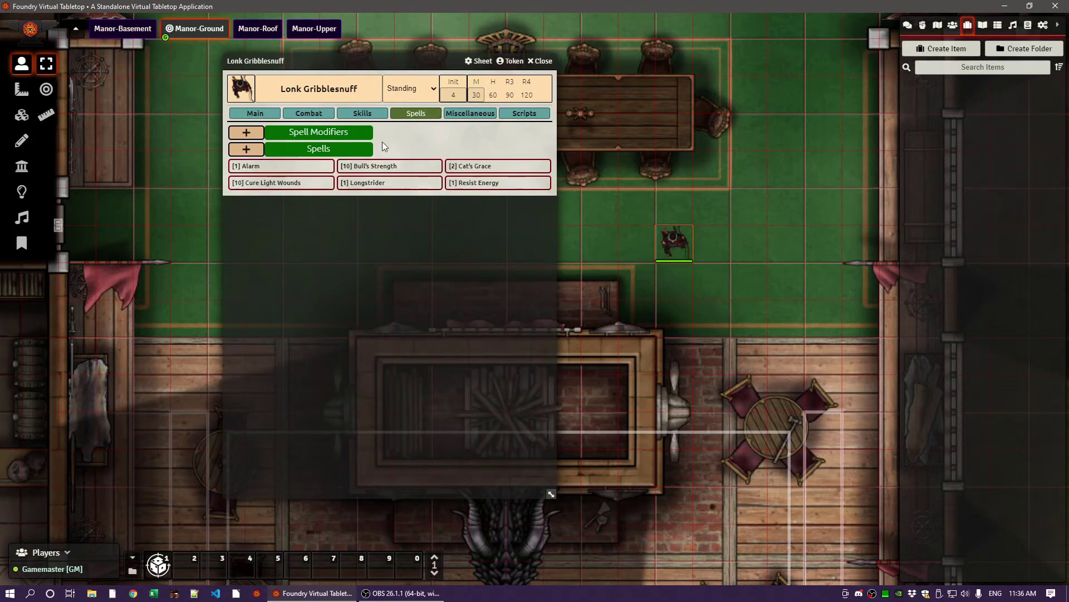
pyautogui.moveTo(271, 169)
pyautogui.click(247, 169)
pyautogui.click(908, 26)
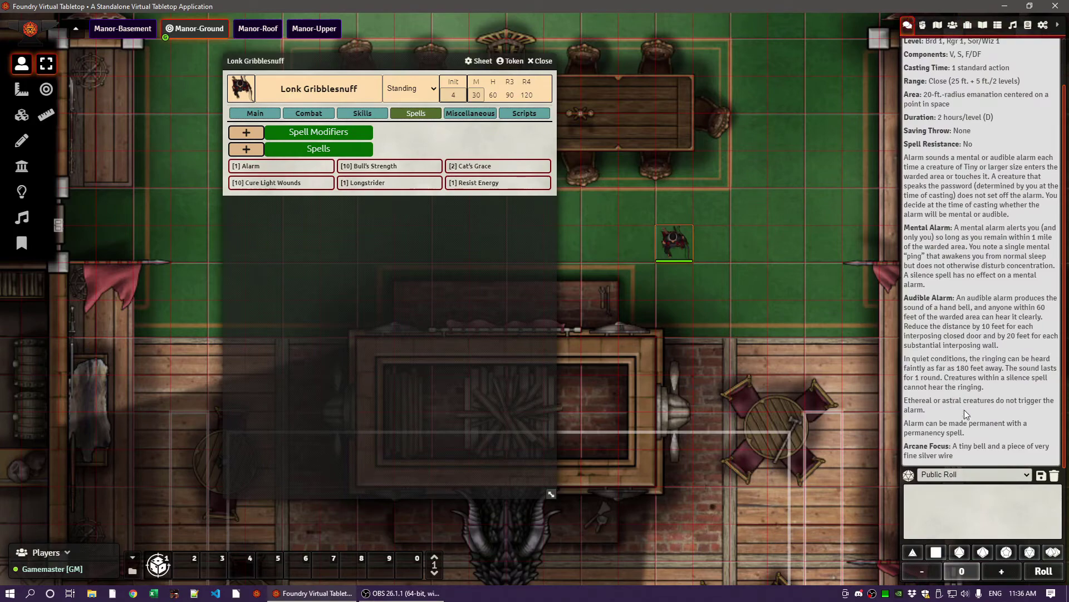
pyautogui.scroll(1, 966, 415)
pyautogui.scroll(-1, 966, 410)
pyautogui.scroll(1, 971, 348)
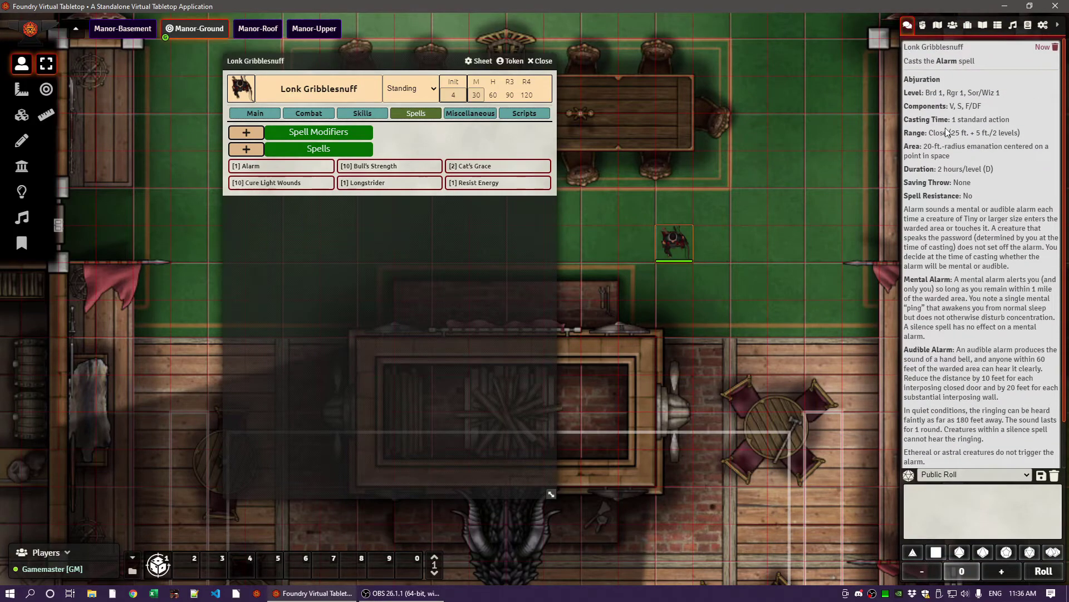
pyautogui.scroll(-1, 953, 412)
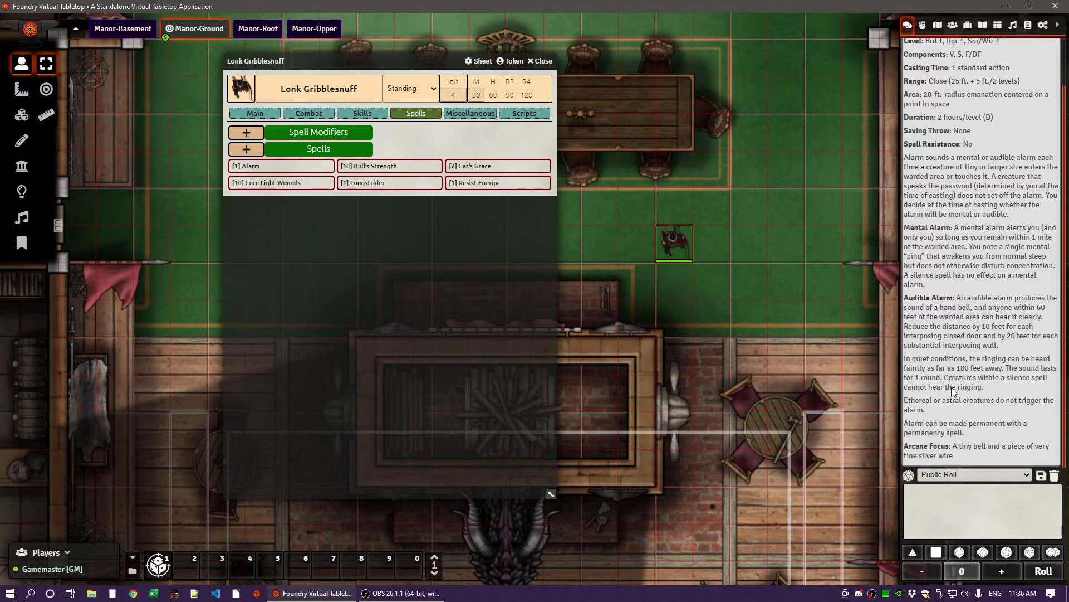
# Inspect the Constitution primary attribute's entry in the character's Skills section and close it unchanged
pyautogui.click(369, 115)
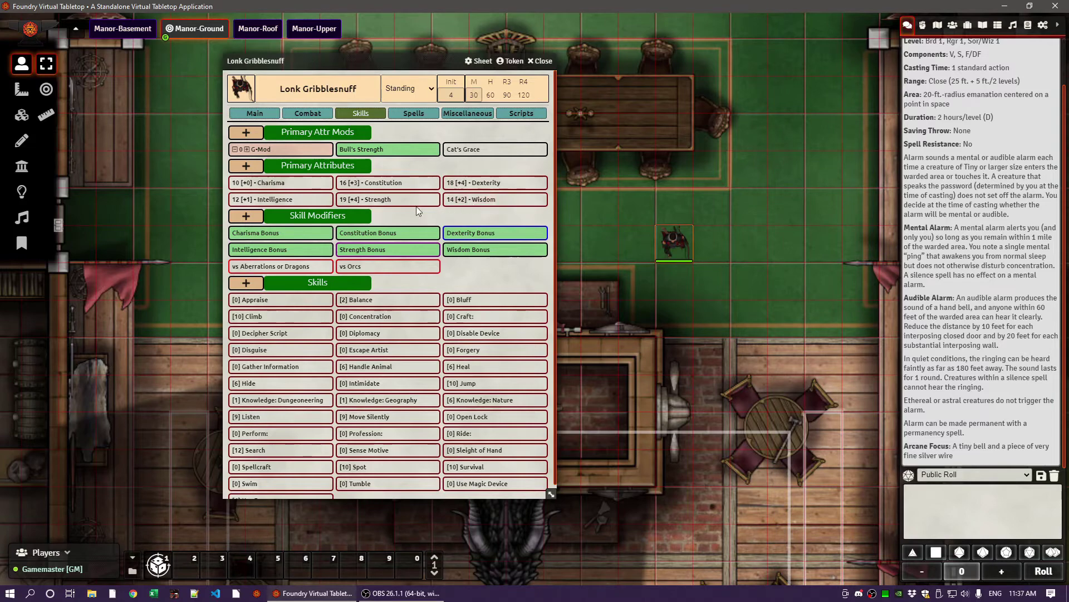
pyautogui.rightClick(385, 188)
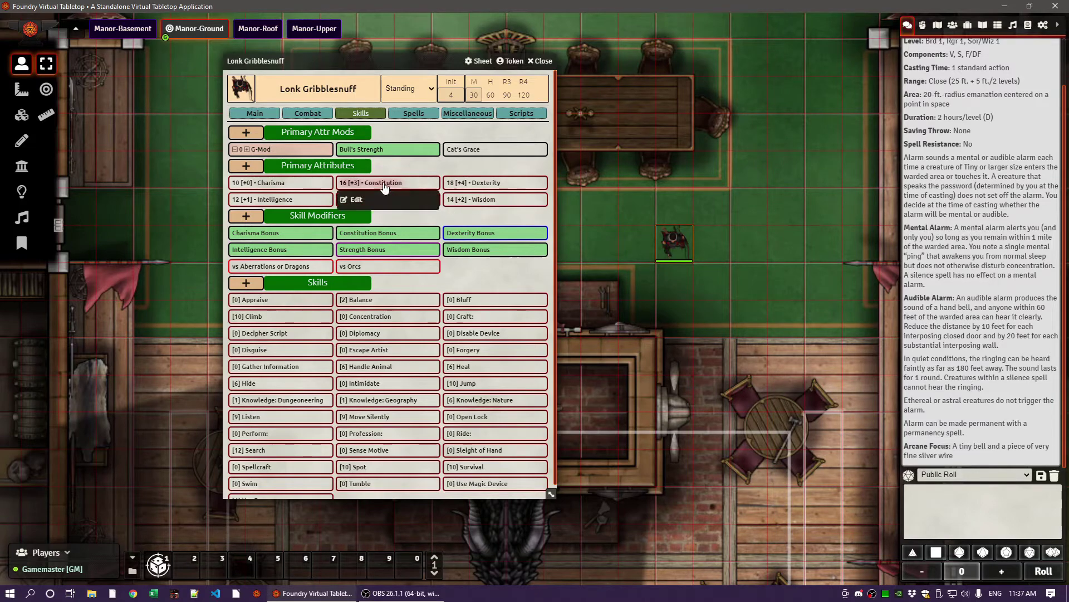
pyautogui.click(360, 198)
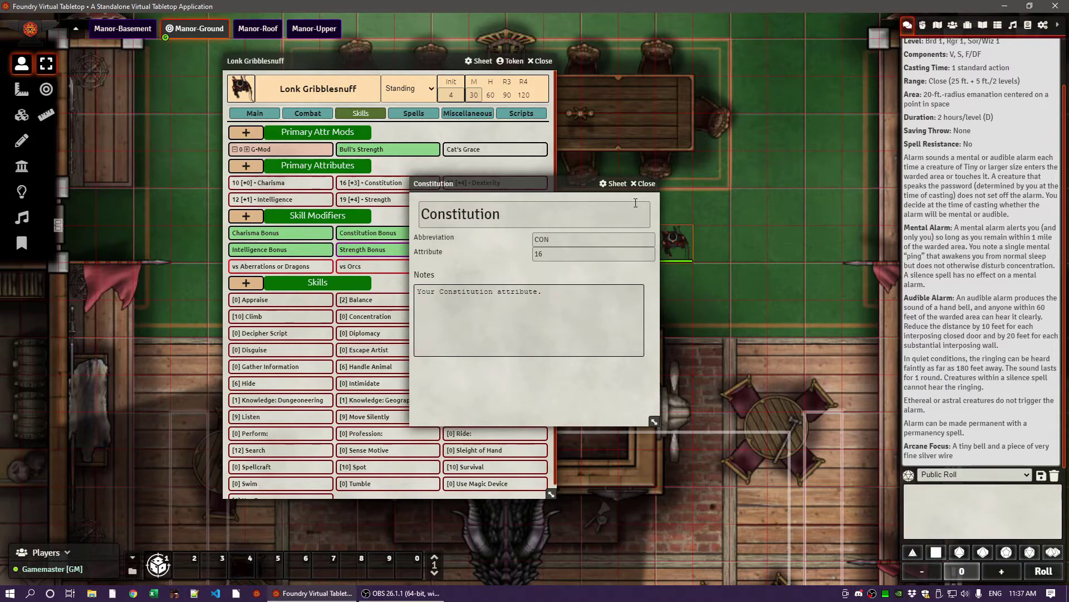
pyautogui.click(644, 184)
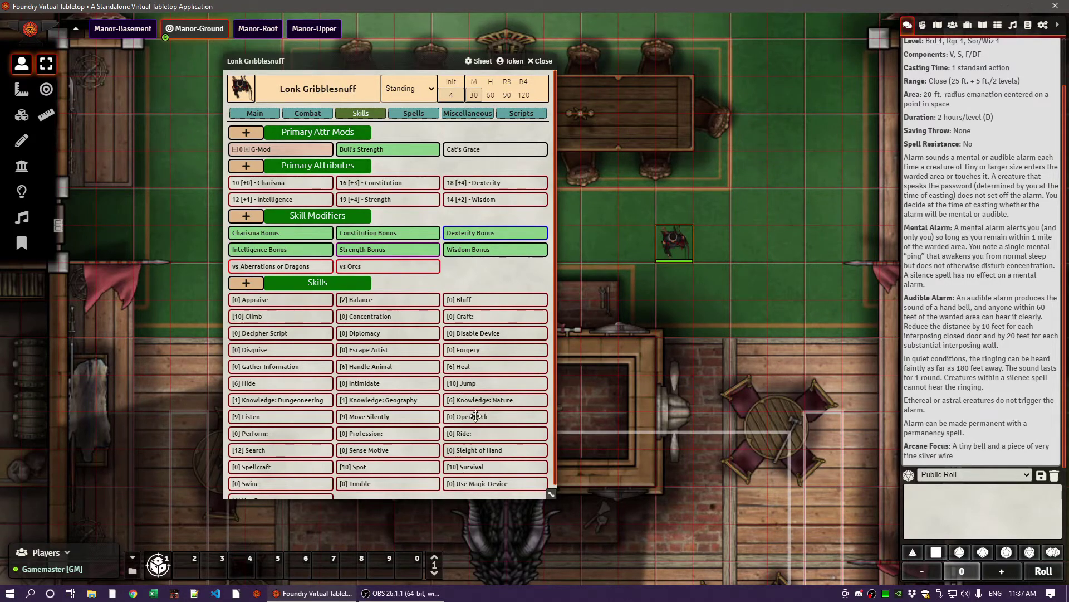
# Examine the character's full skills list and the edit and delete options of the Handle Animal skill
pyautogui.scroll(-1, 409, 419)
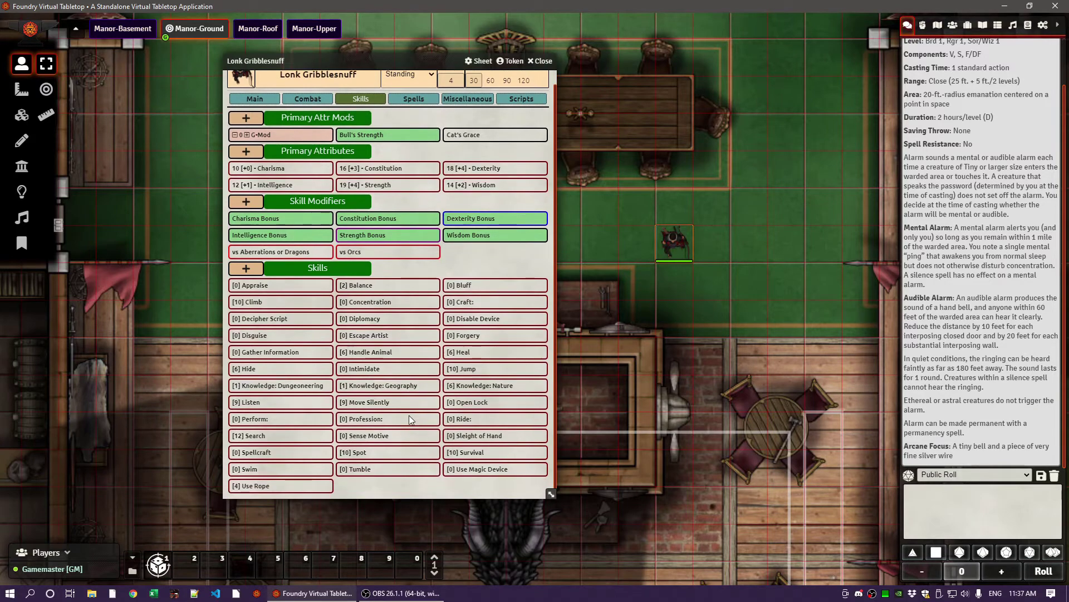
pyautogui.scroll(1, 409, 416)
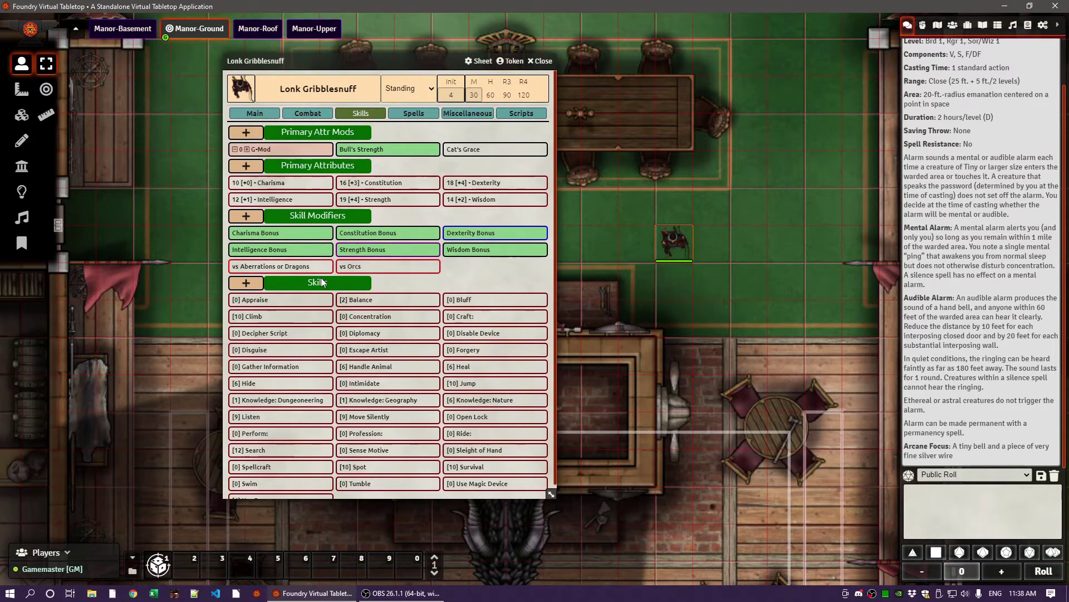
pyautogui.scroll(-1, 452, 391)
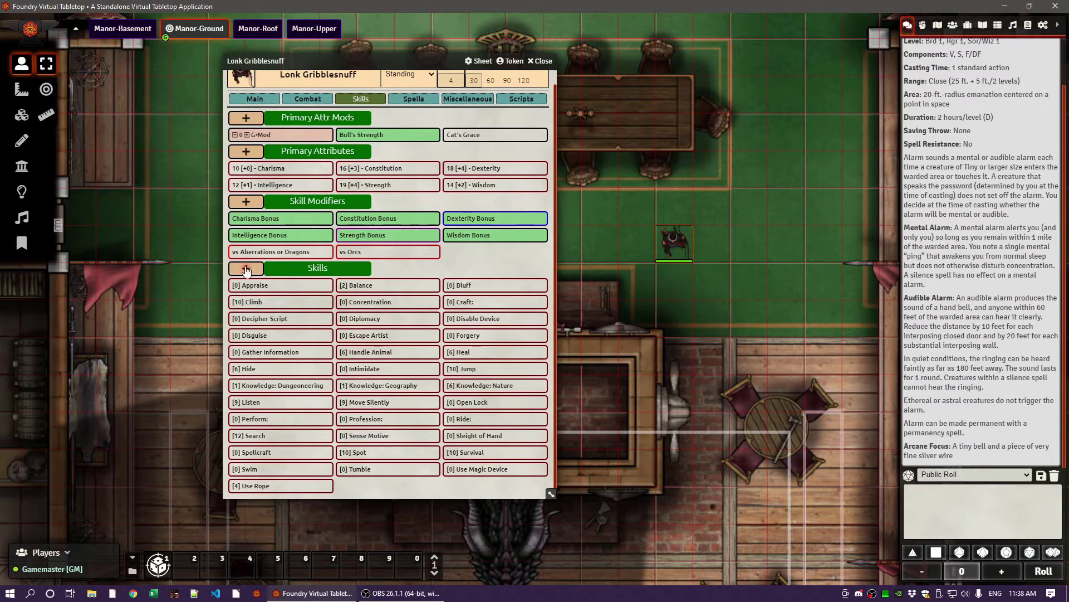
pyautogui.rightClick(359, 351)
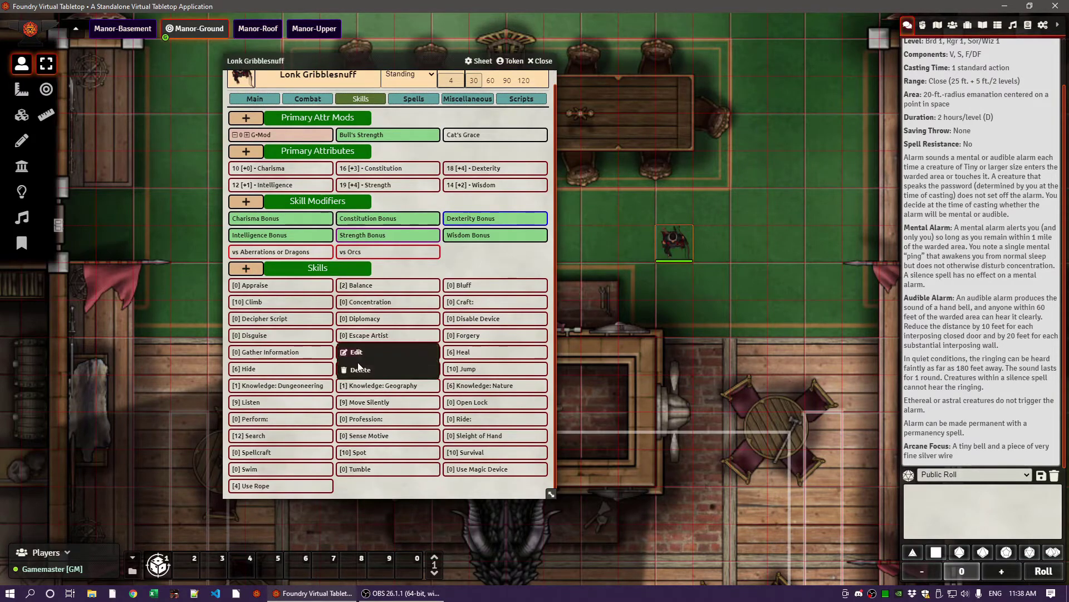
pyautogui.click(396, 268)
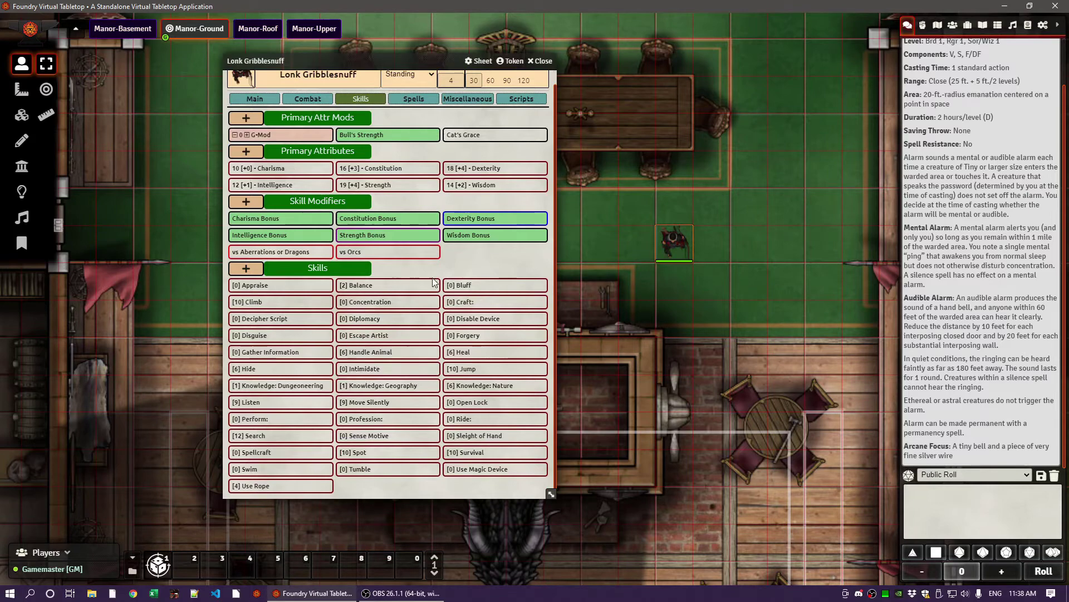
# Show the edit and delete options of the Strength primary attribute and dismiss them
pyautogui.scroll(1, 318, 89)
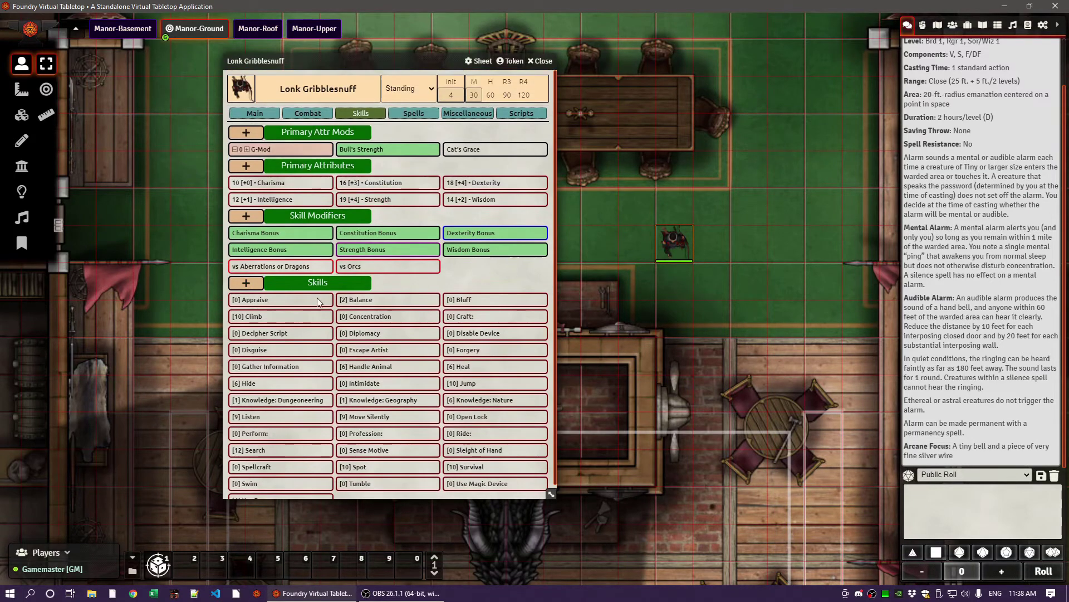
pyautogui.rightClick(392, 199)
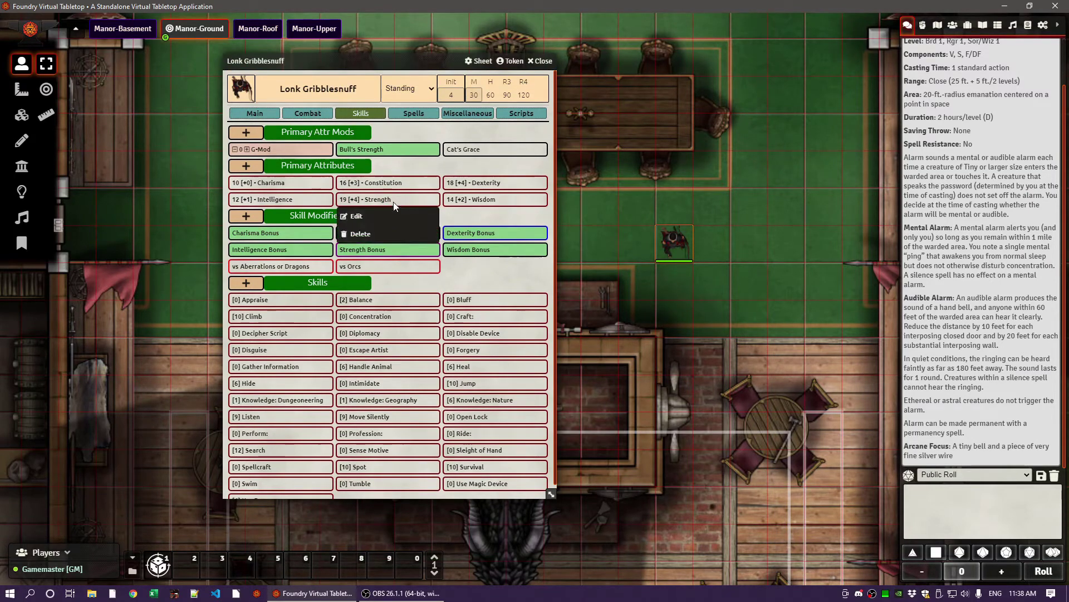
pyautogui.click(451, 214)
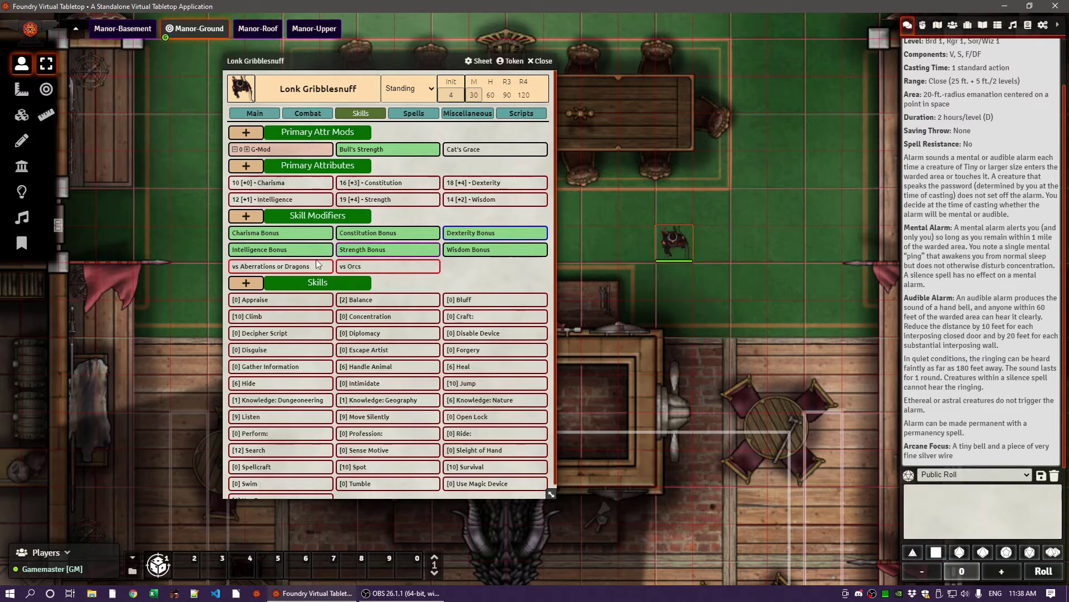
# Inspect the Leather Armour +2 modifier's formula in the character's Combat section and close it unchanged
pyautogui.click(307, 114)
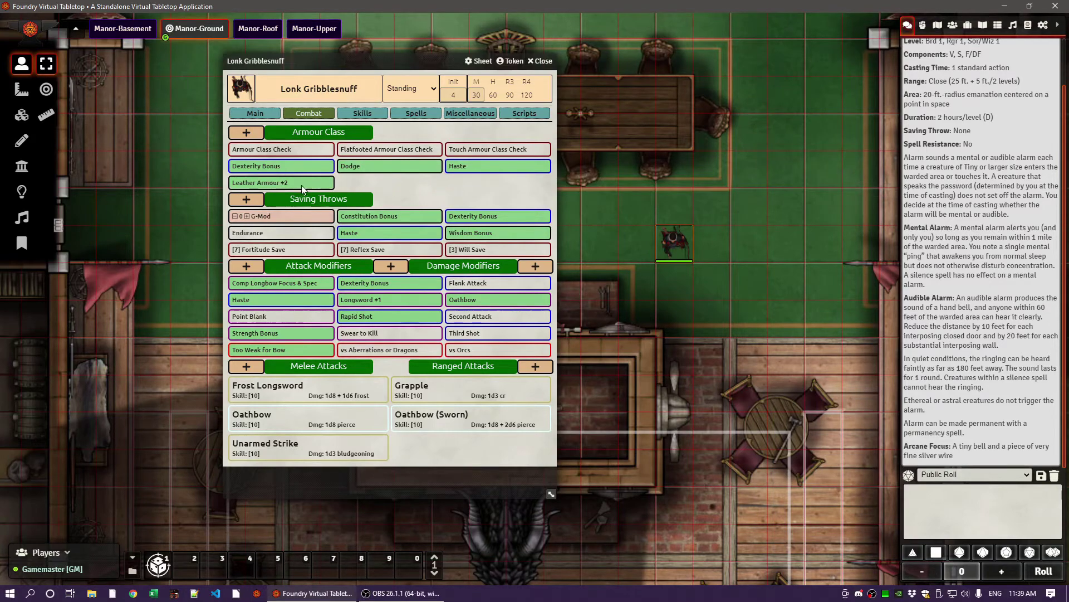
pyautogui.rightClick(253, 181)
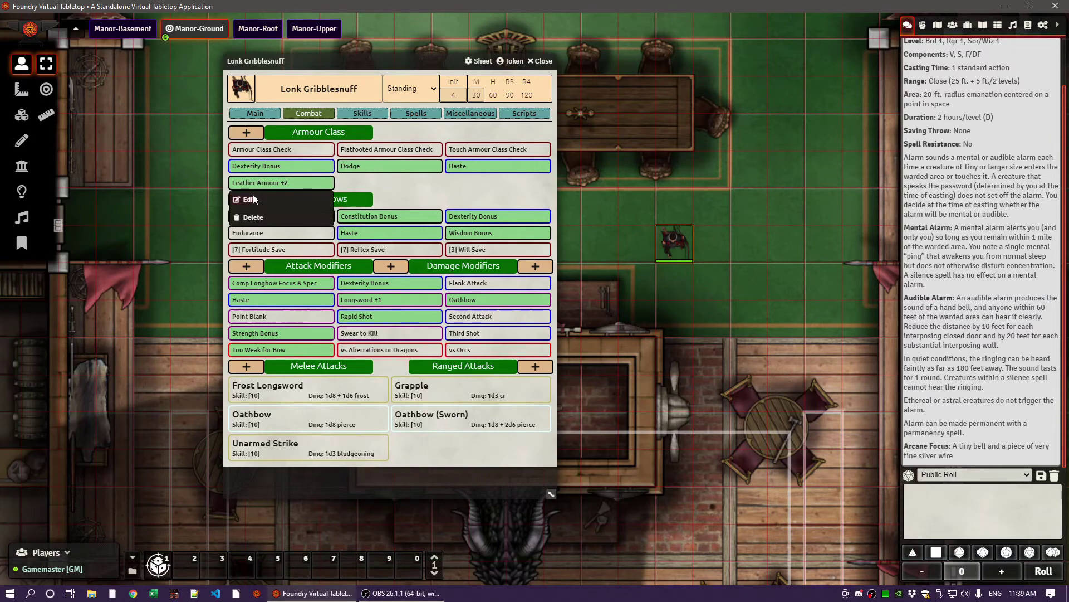
pyautogui.click(253, 199)
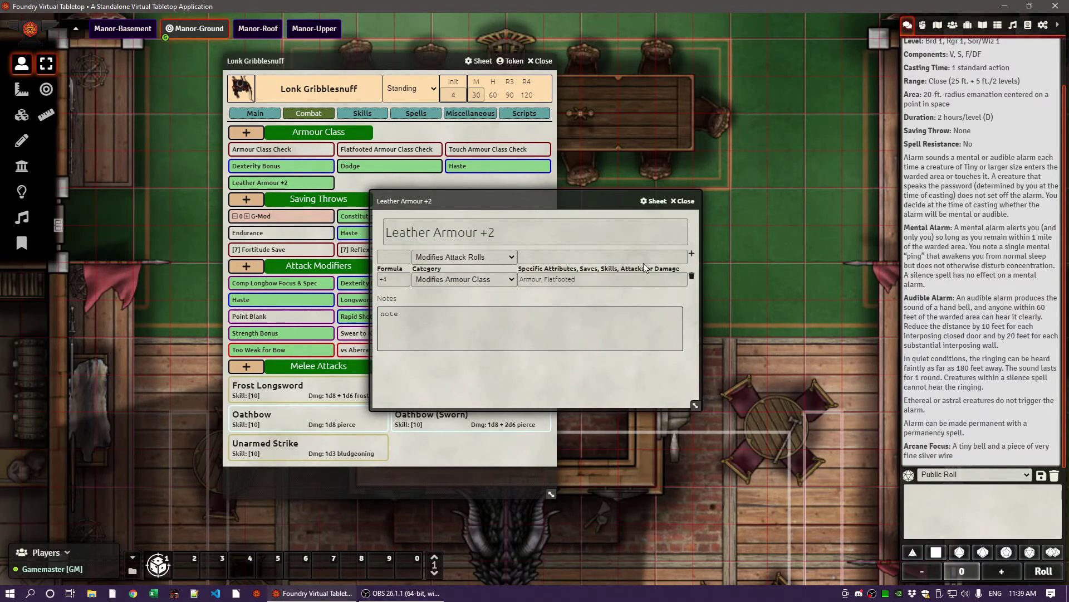
pyautogui.click(686, 201)
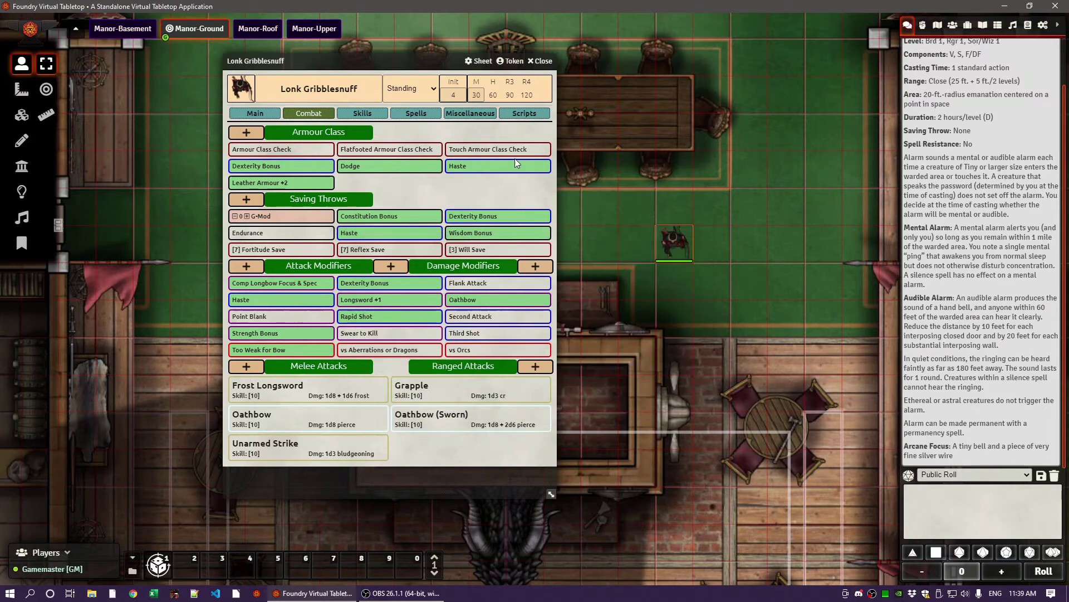
# Make the Armour Class, Flatfooted Armour Class and Touch Armour Class checks for the character
pyautogui.click(275, 149)
pyautogui.click(373, 150)
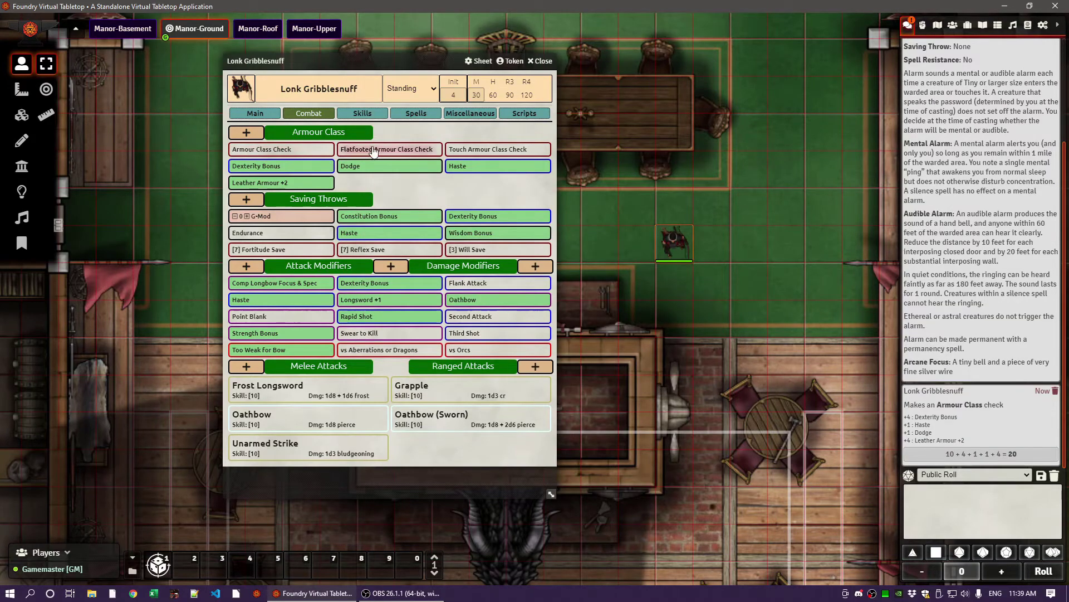
pyautogui.click(472, 154)
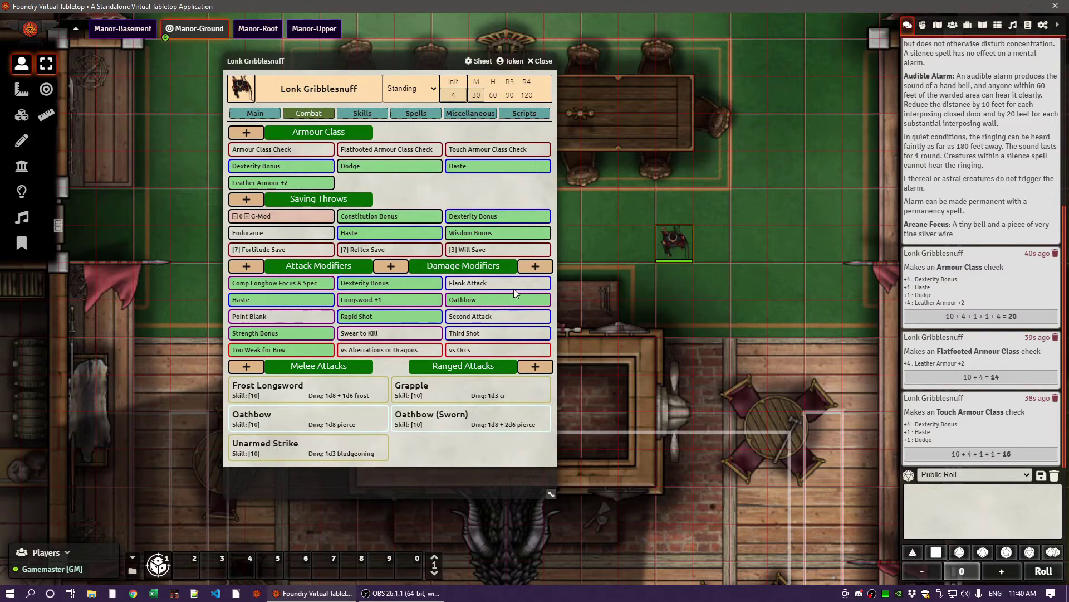
# Inspect the Grapple attack's base attack, damage and critical settings and close the entry unchanged
pyautogui.moveTo(263, 299)
pyautogui.rightClick(410, 400)
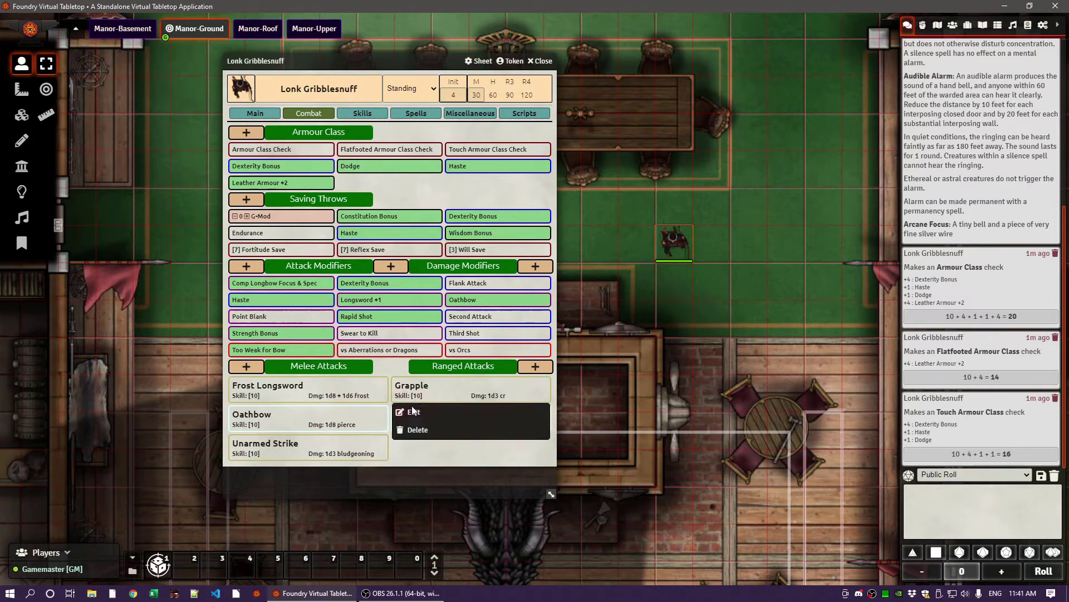
pyautogui.click(412, 415)
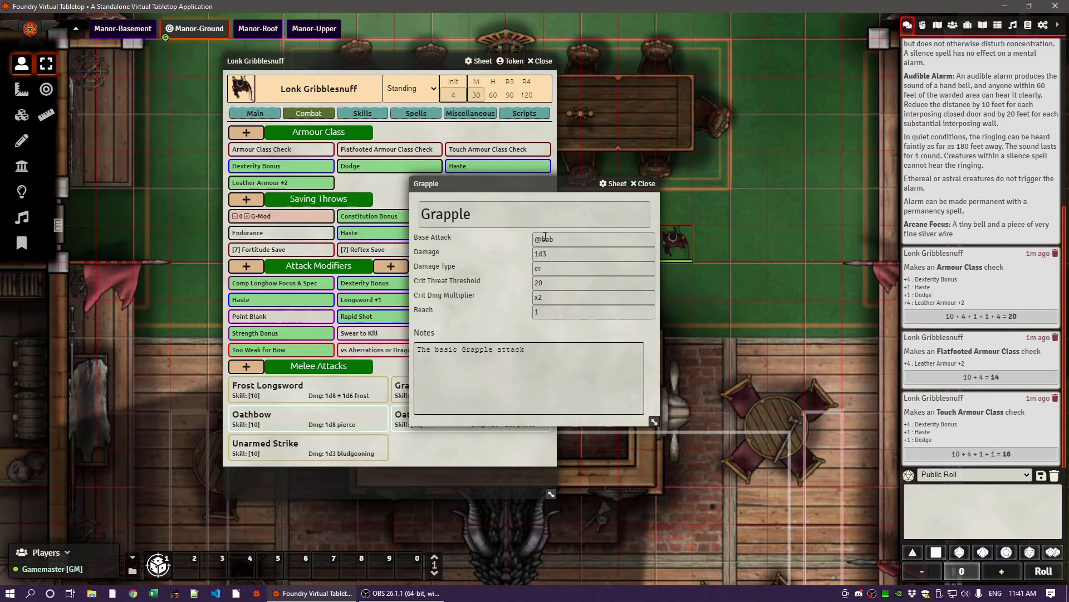
pyautogui.doubleClick(549, 283)
pyautogui.click(646, 184)
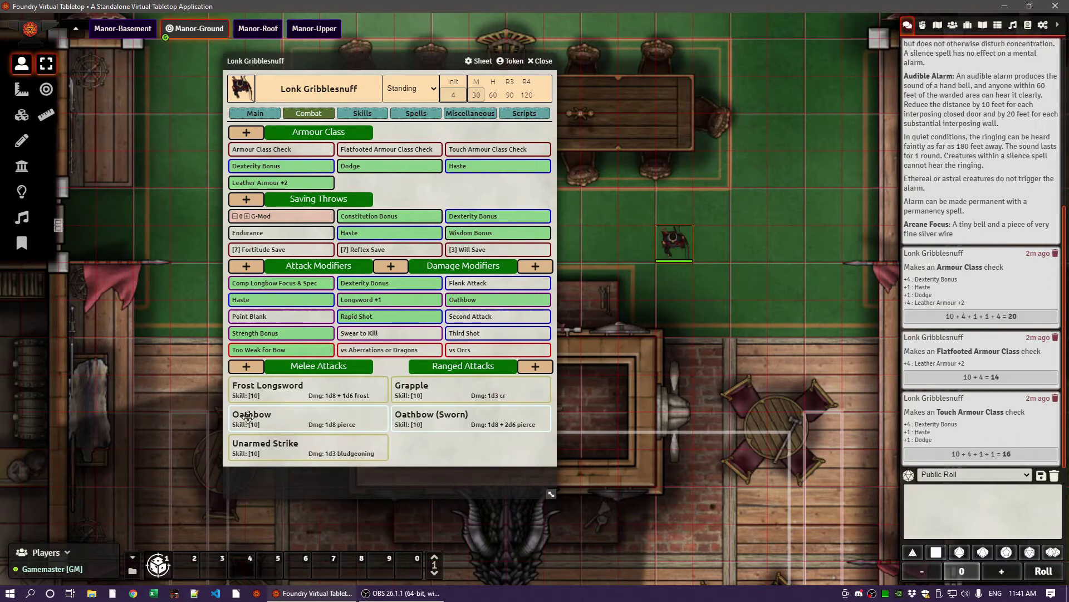
# Roll attacks with the Frost Longsword and the Oathbow to compare their applied modifiers in the chat log
pyautogui.click(252, 396)
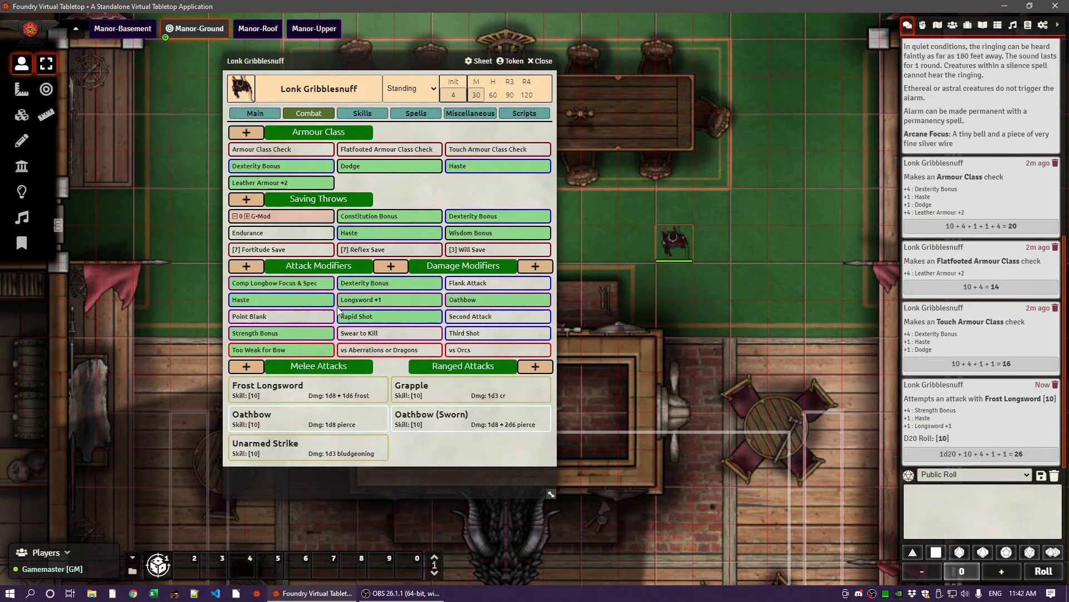
pyautogui.click(245, 425)
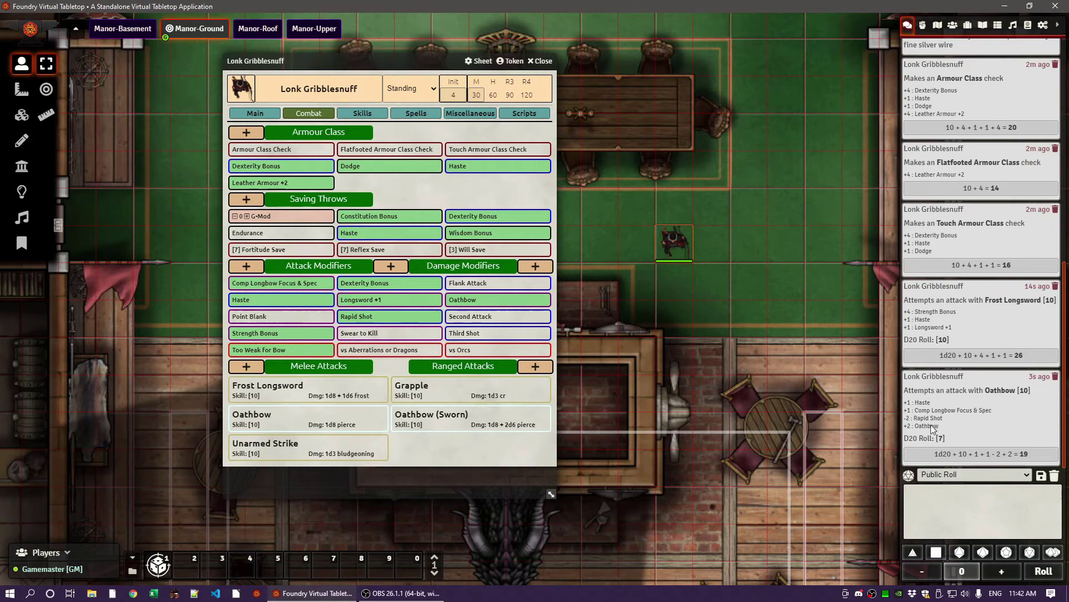
# Change the Dexterity Bonus modifier's attack roll target to Oathbow and close the modifier
pyautogui.rightClick(356, 283)
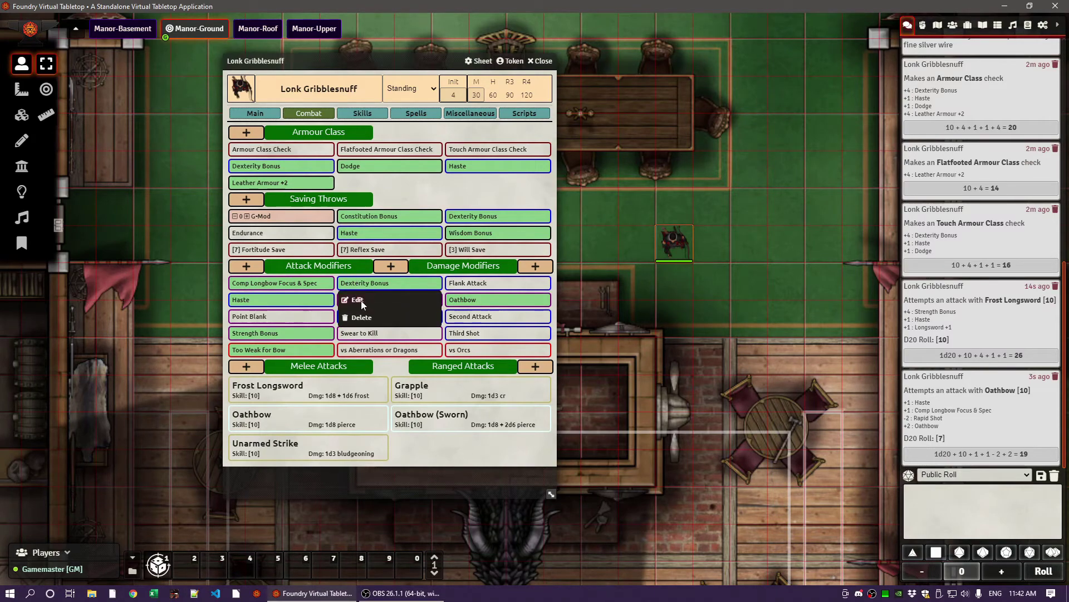
pyautogui.click(359, 300)
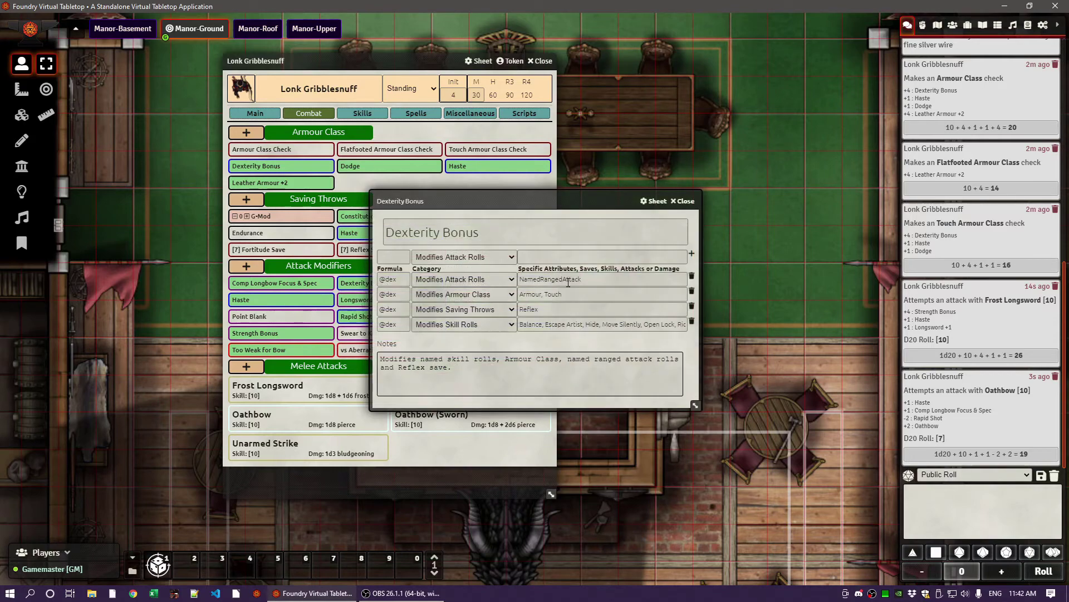
pyautogui.doubleClick(549, 278)
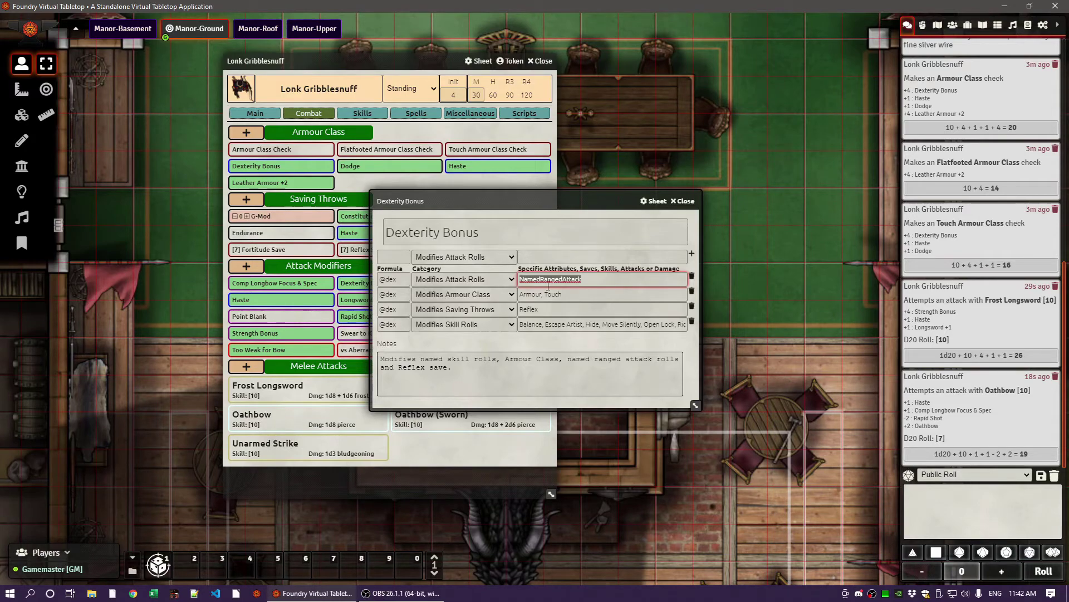
pyautogui.write('Oathw')
pyautogui.write('ow')
pyautogui.click(526, 336)
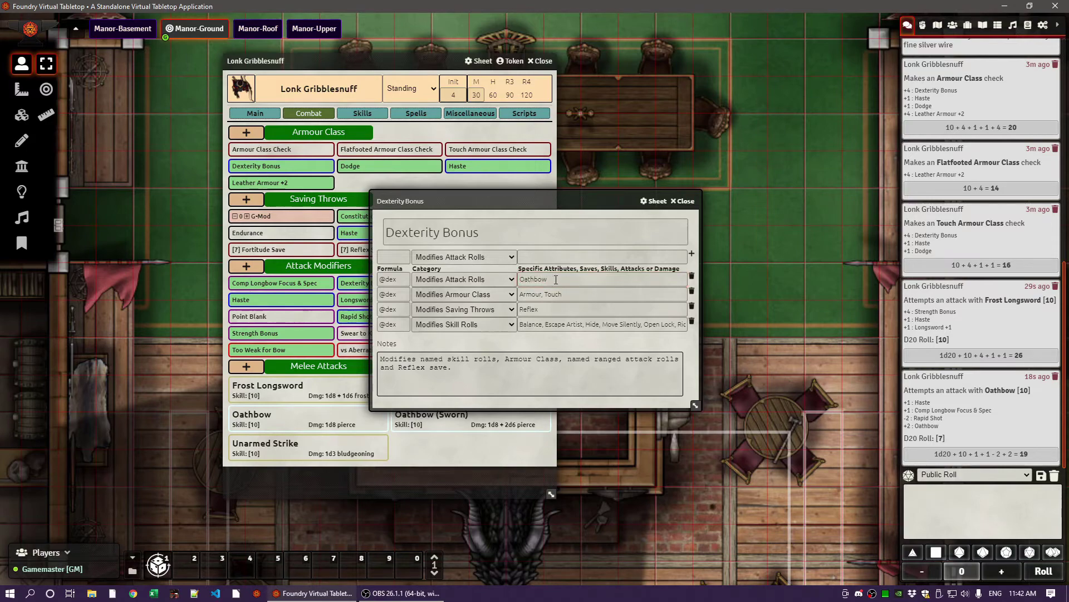
pyautogui.click(686, 201)
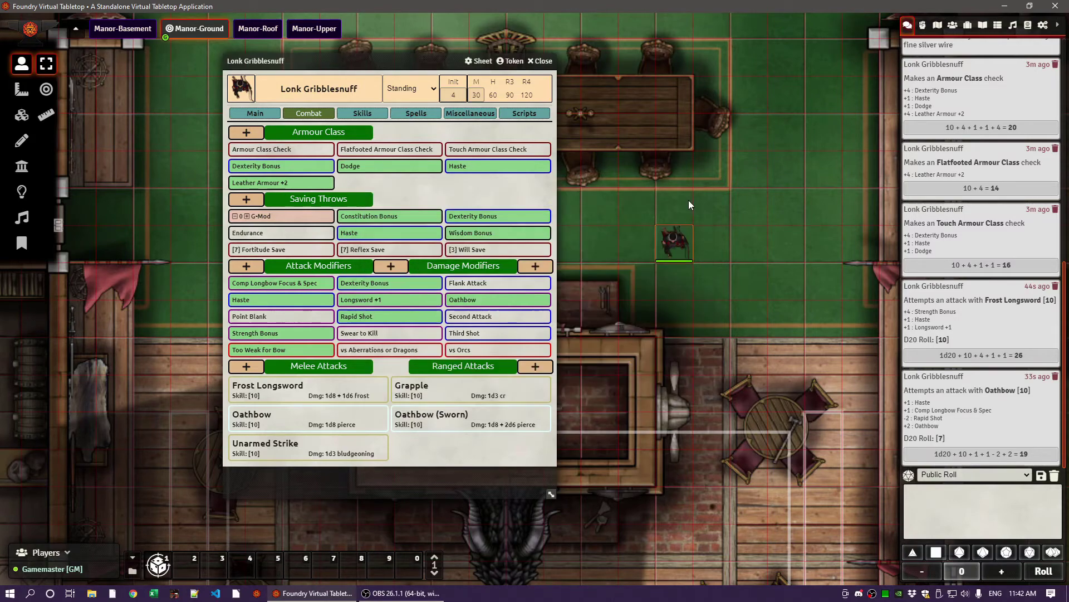
# Roll attacks with Oathbow and Oathbow (Sworn) to test the Dexterity Bonus modifier
pyautogui.click(253, 429)
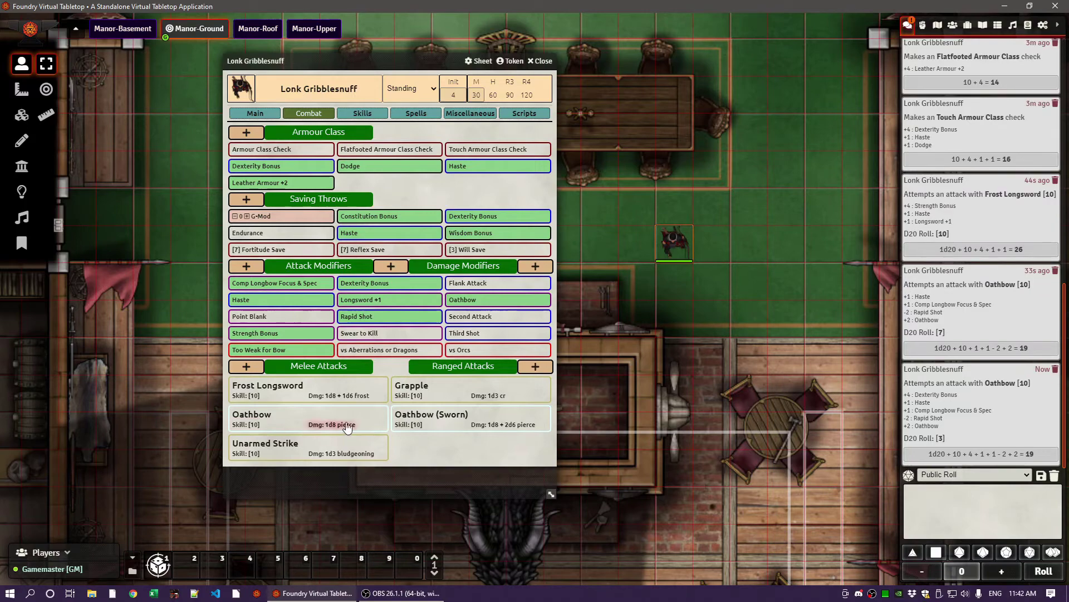
pyautogui.click(399, 428)
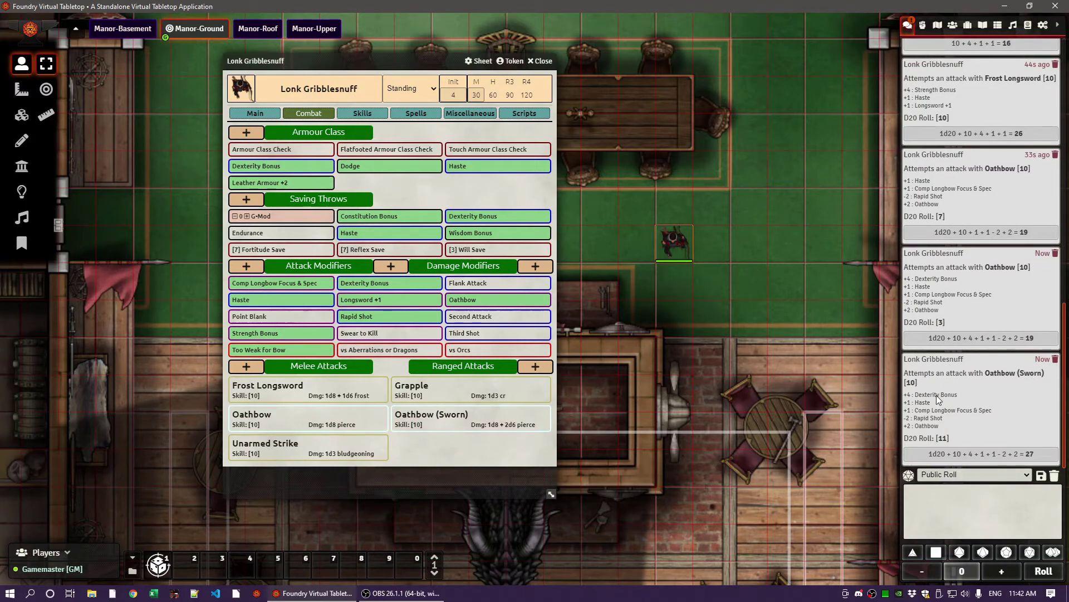
# Display the character's pools and subtract 10 hit points through the map token's resource bar value
pyautogui.click(255, 114)
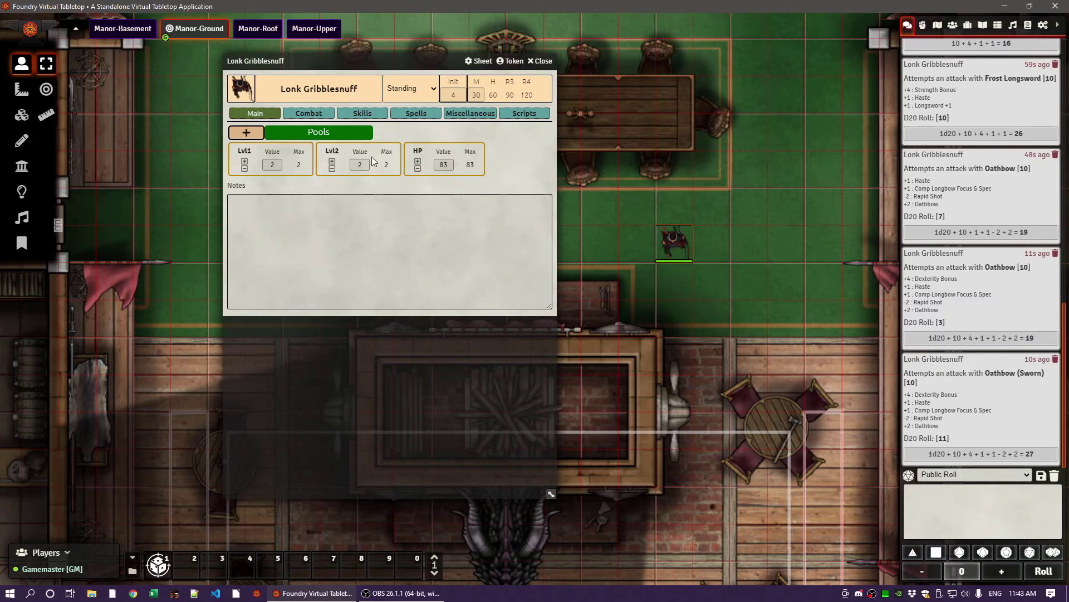
pyautogui.rightClick(673, 249)
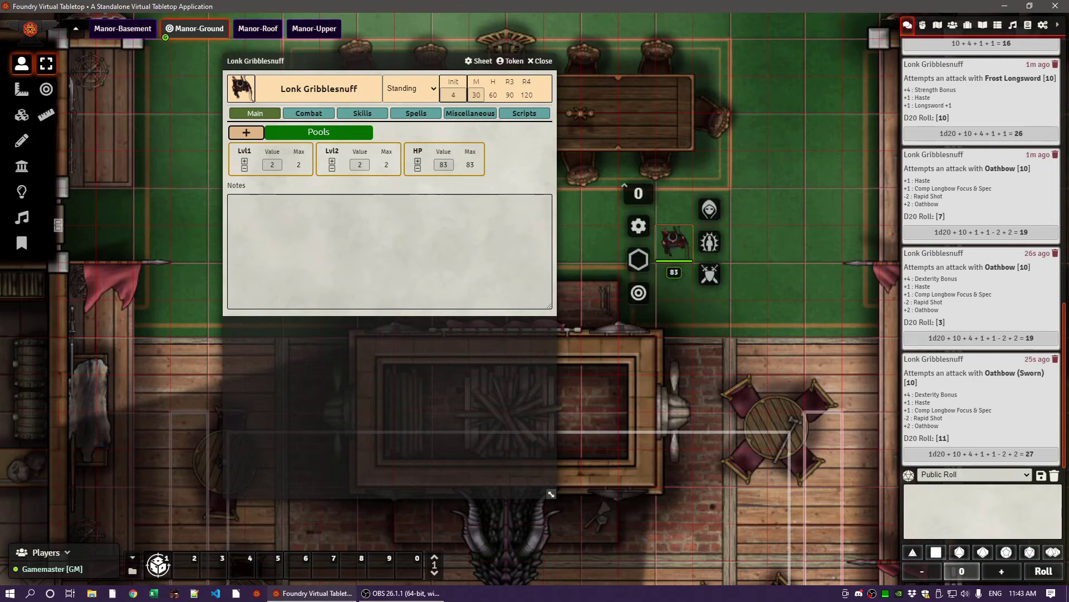
pyautogui.click(674, 276)
pyautogui.write('-10')
pyautogui.press('Return')
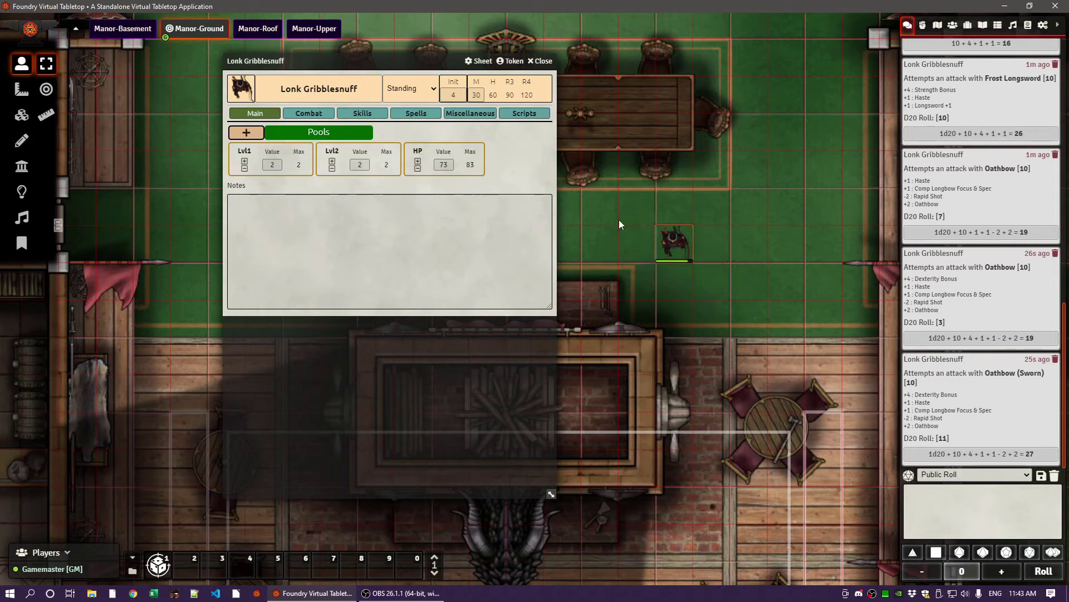
# Raise the HP pool by two points, check the value on the token, and add 25 hit points
pyautogui.click(418, 161)
pyautogui.click(417, 161)
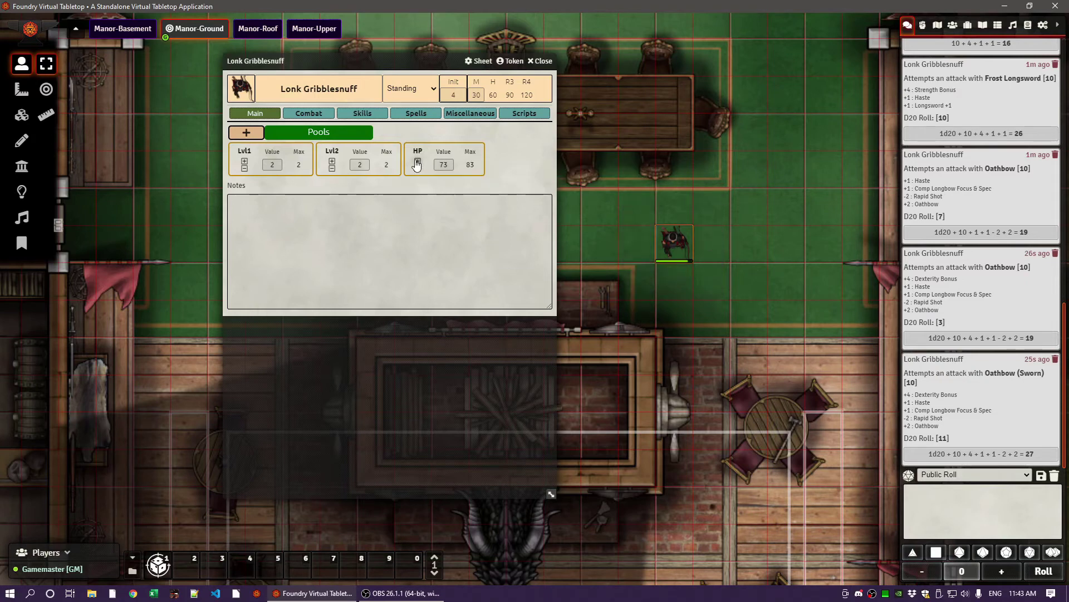
pyautogui.rightClick(663, 245)
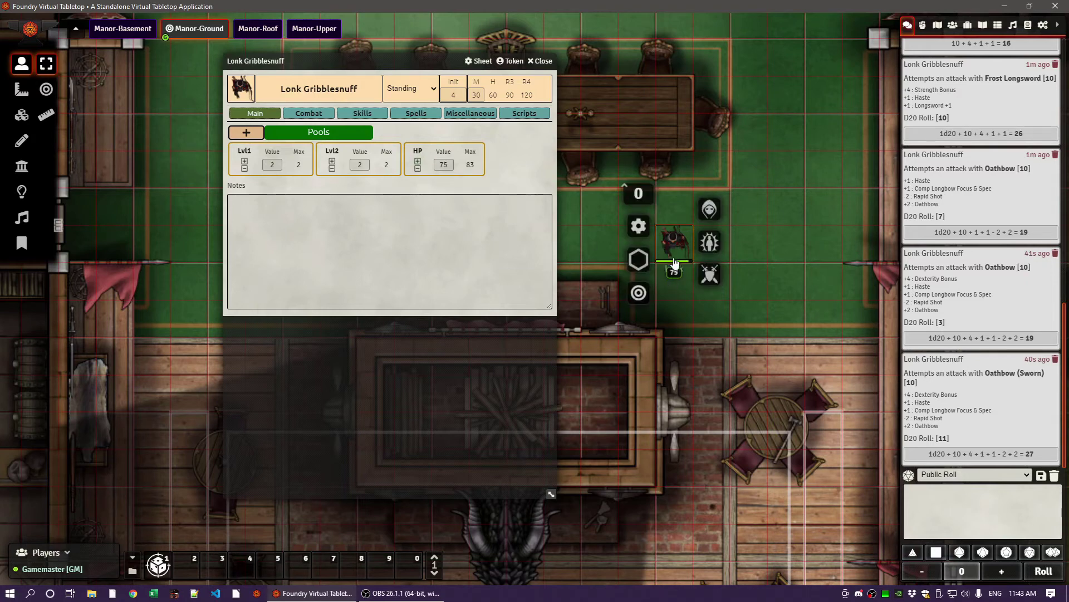
pyautogui.doubleClick(445, 164)
pyautogui.write('+25')
pyautogui.press('Return')
# Add a token resource bar for the tracked.lvl1 attribute with its position set to Top (outside)
pyautogui.click(638, 226)
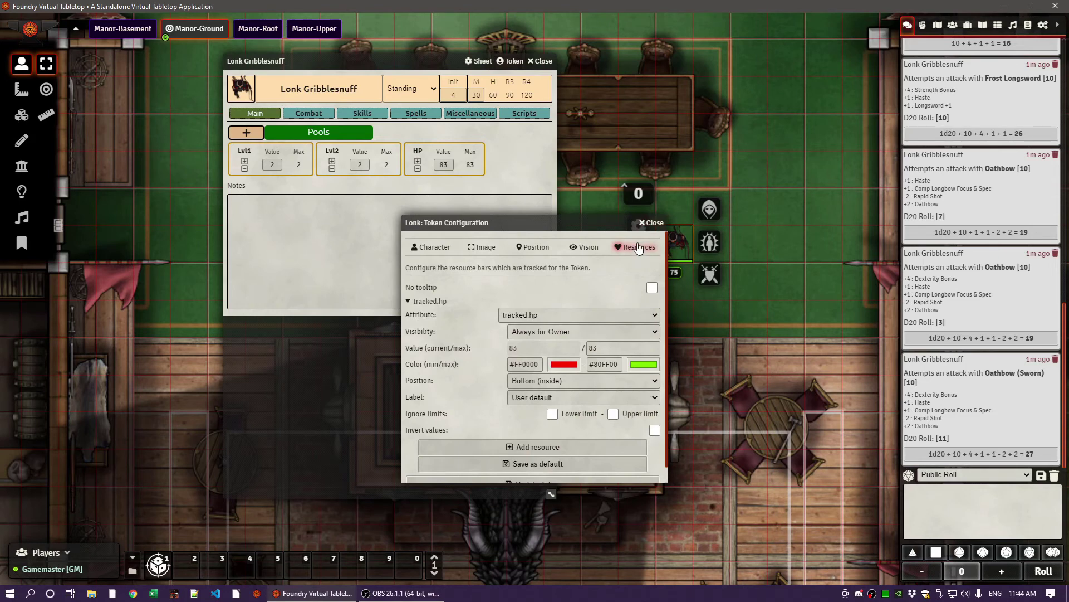
pyautogui.click(639, 248)
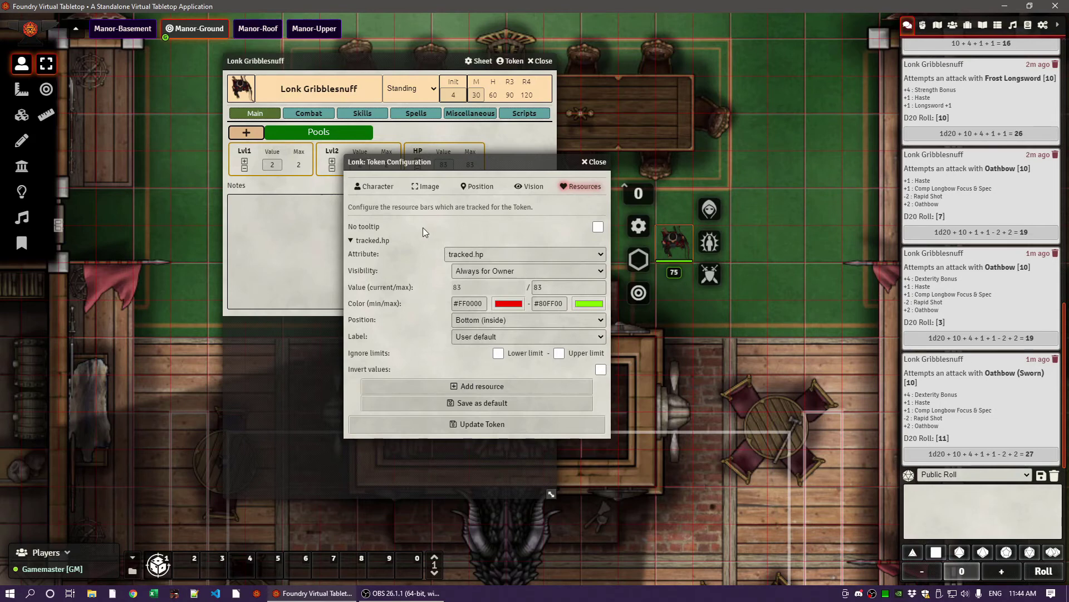
pyautogui.click(350, 240)
pyautogui.click(476, 252)
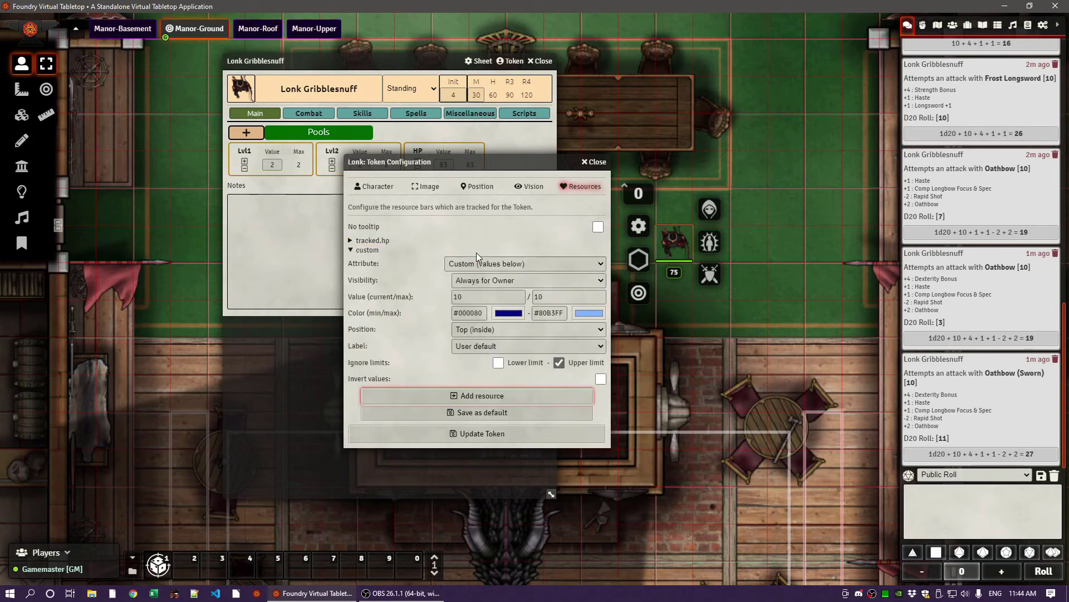
pyautogui.click(482, 263)
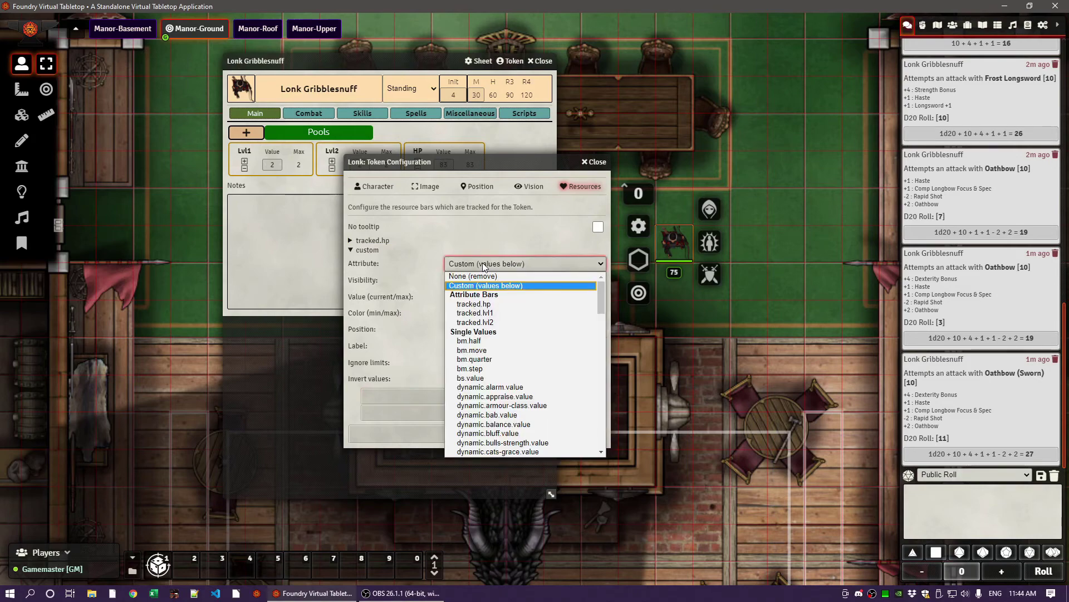
pyautogui.click(483, 312)
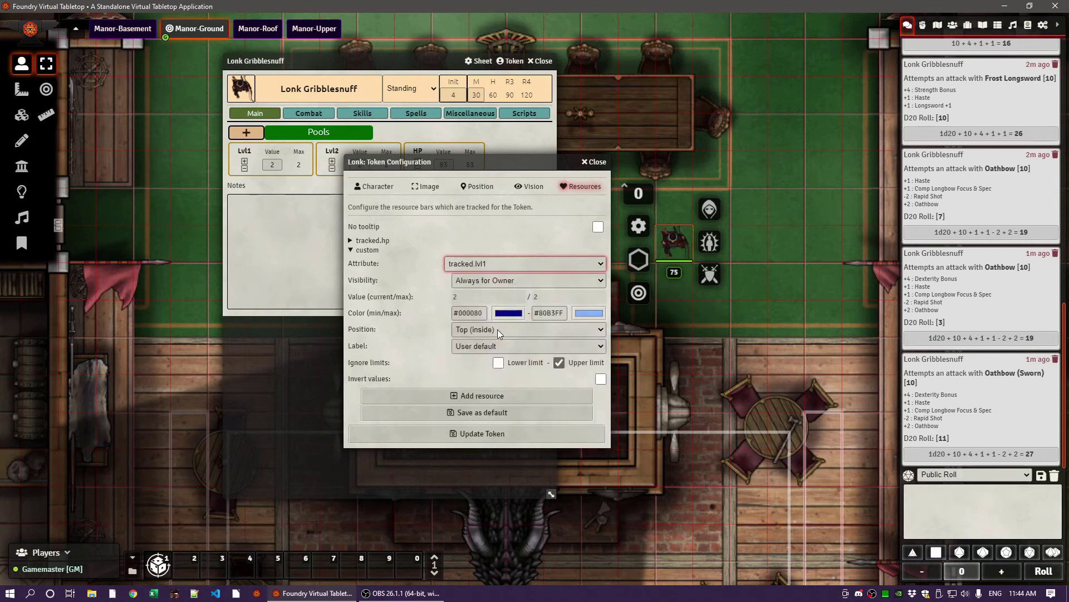
pyautogui.click(497, 330)
pyautogui.click(494, 349)
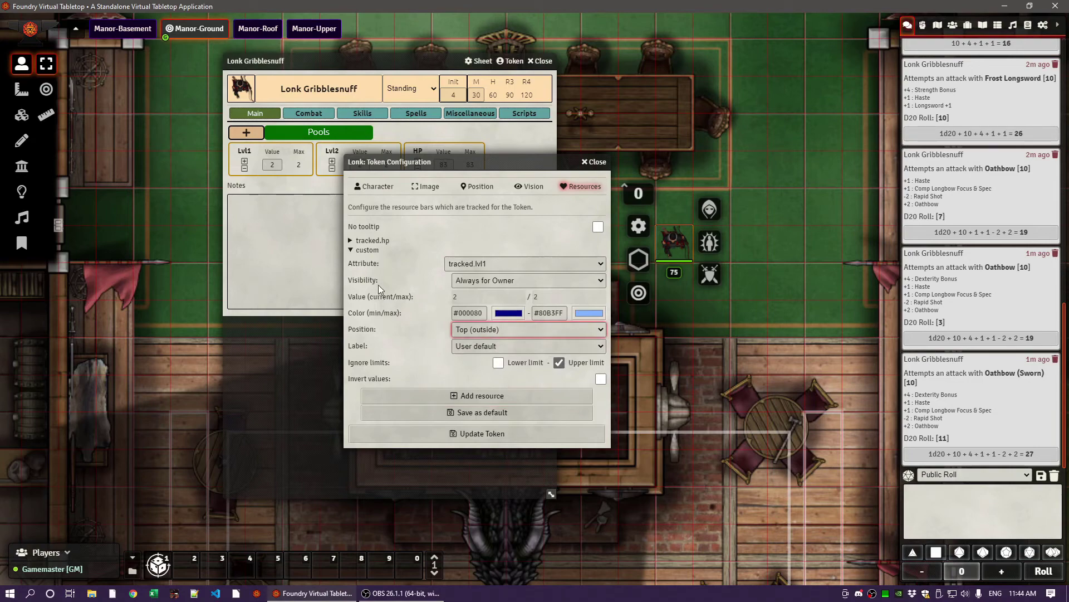
# Add another token resource bar for the tracked.lvl2 attribute, positioned Top (outside), and update the token
pyautogui.click(463, 396)
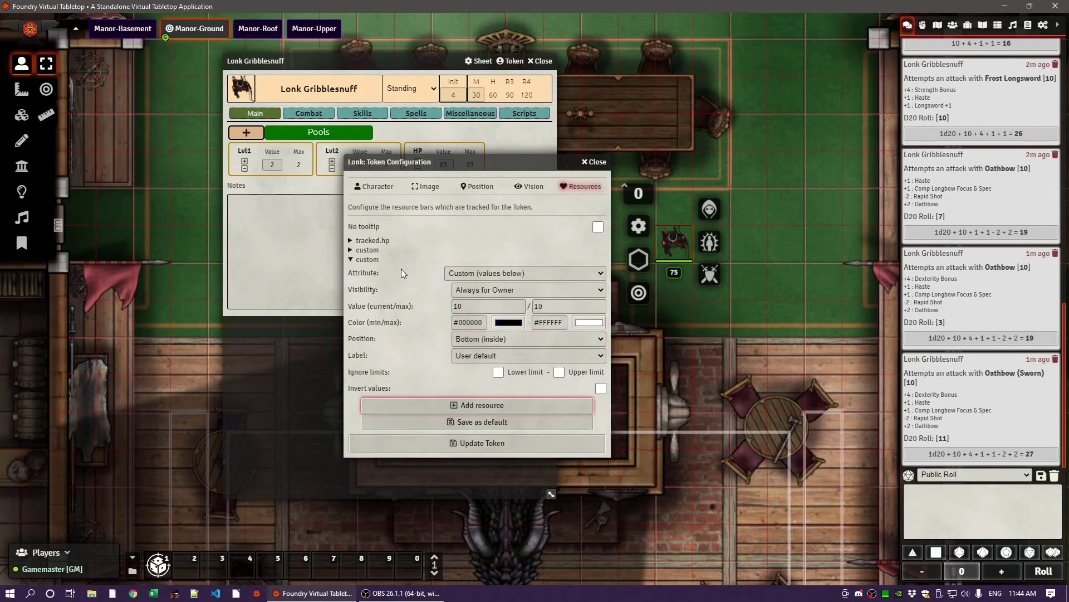
pyautogui.click(463, 272)
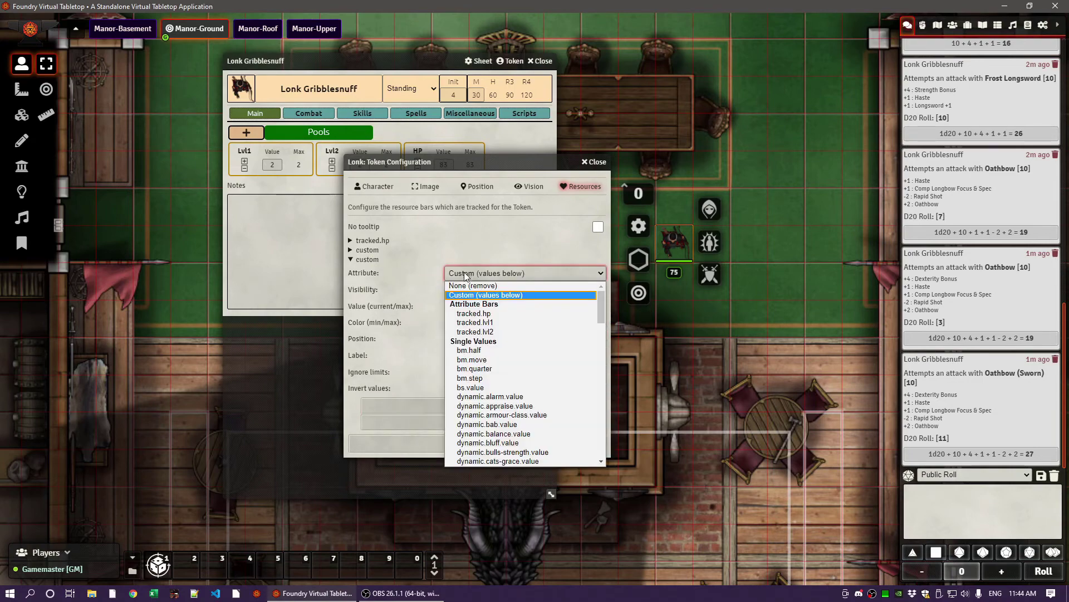
pyautogui.click(475, 332)
pyautogui.click(480, 339)
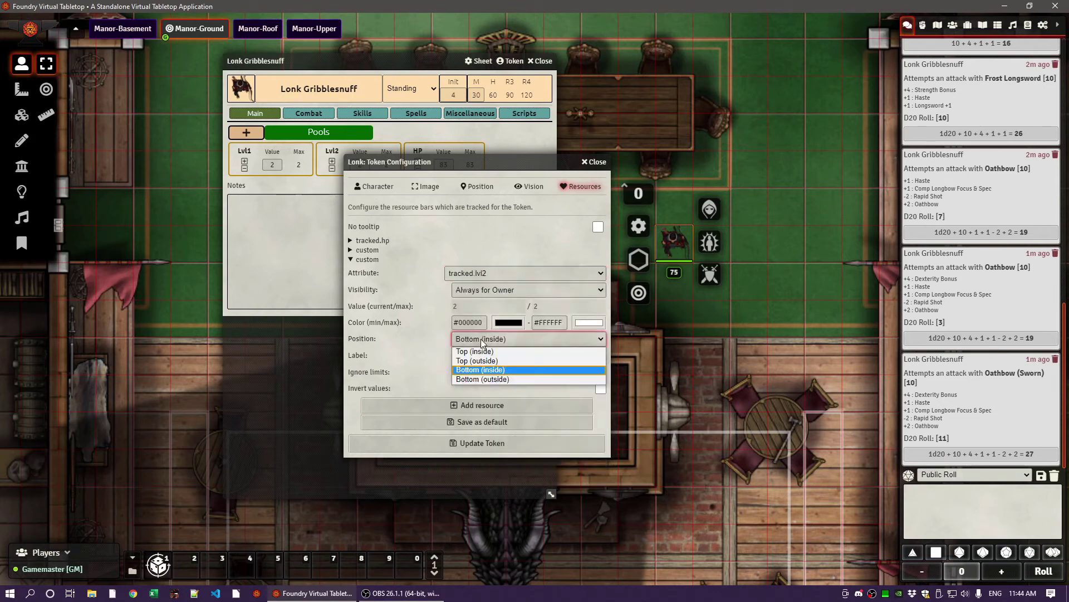
pyautogui.click(479, 359)
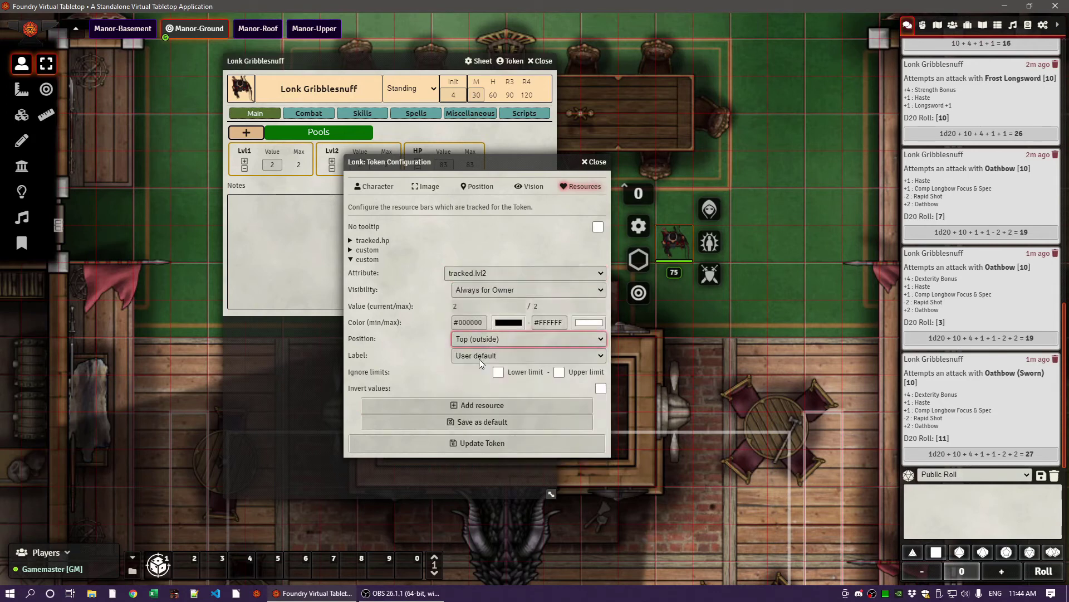
pyautogui.click(476, 445)
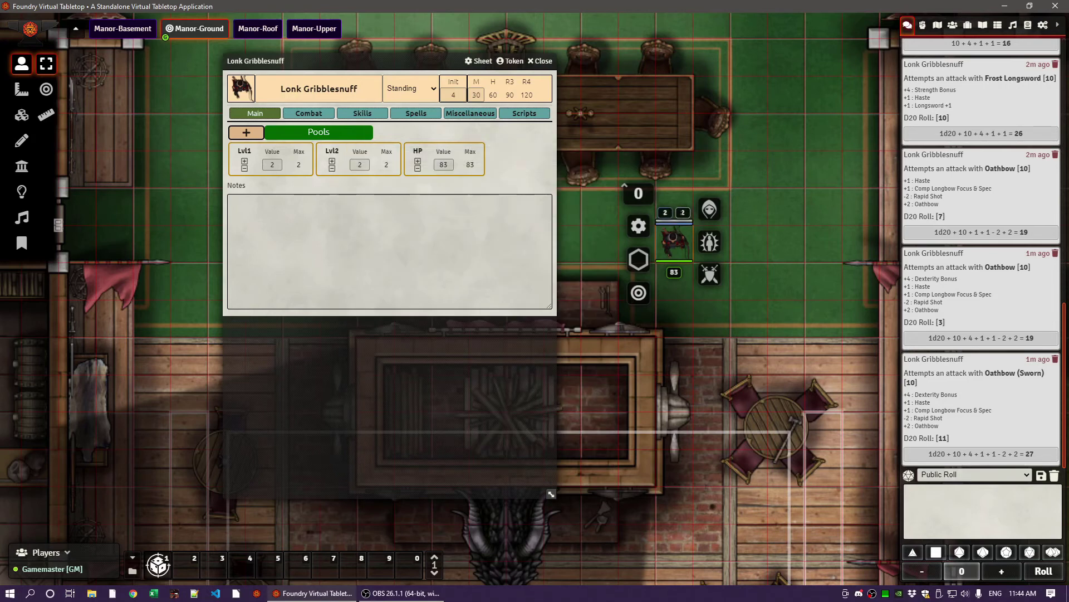
# Set the Lvl2 pool to 1 through the token's bar value, raise it by one on the sheet, and check the token's bars
pyautogui.click(683, 212)
pyautogui.write('1')
pyautogui.press('Return')
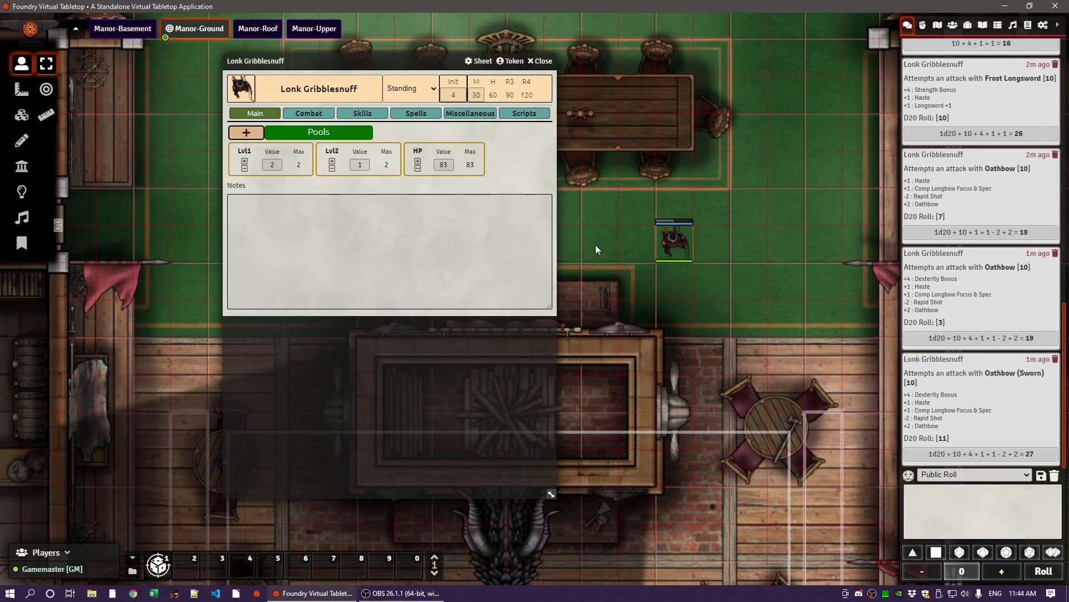
pyautogui.click(333, 161)
pyautogui.rightClick(680, 239)
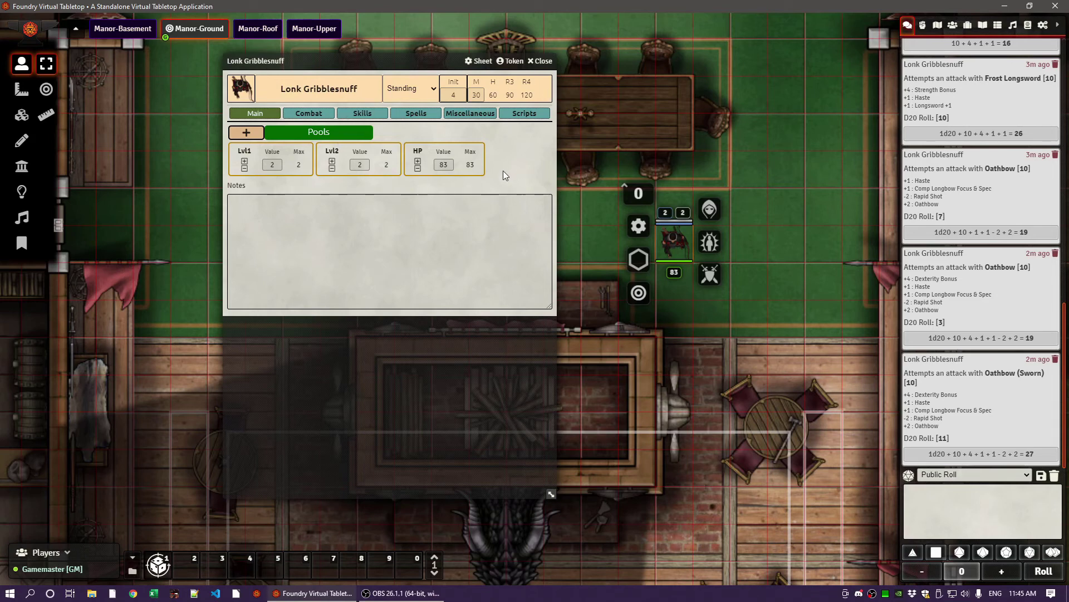
# Examine the Hit Points pool's details and the character's combat entries, and close the character sheet
pyautogui.rightClick(438, 150)
pyautogui.click(426, 186)
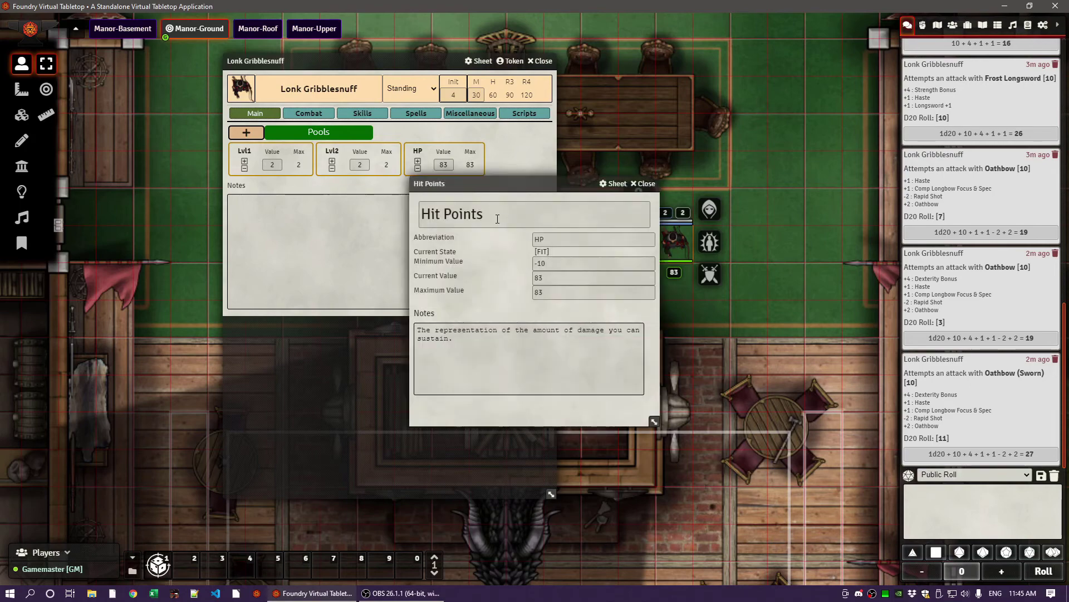
pyautogui.click(644, 183)
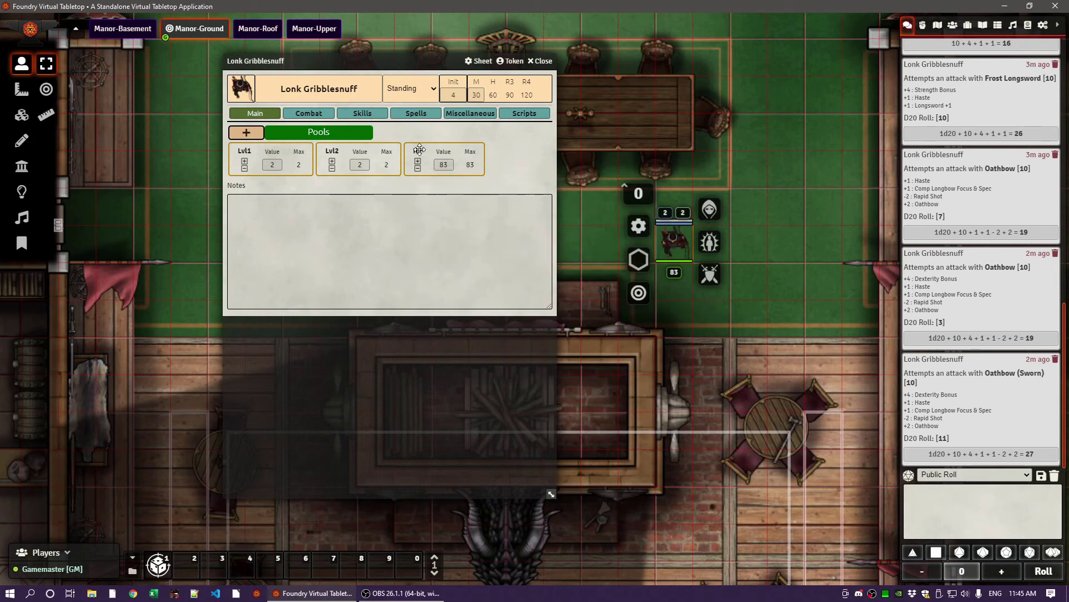
pyautogui.moveTo(421, 149); pyautogui.dragTo(743, 162)
pyautogui.click(309, 115)
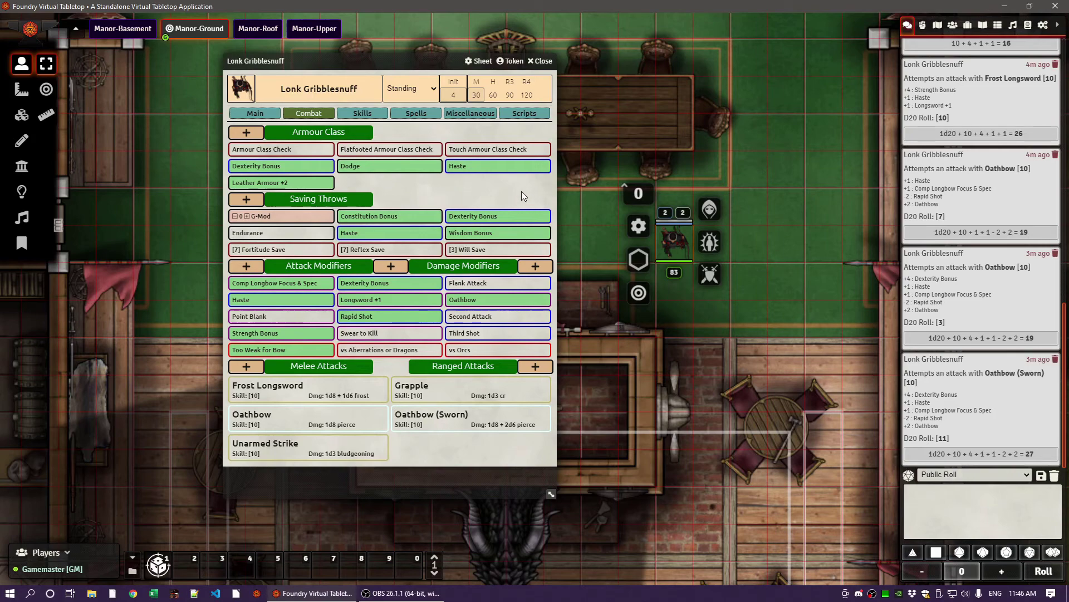
pyautogui.press('Escape')
# Create a new CharacterD20 actor named "d20 mark 2"
pyautogui.click(953, 24)
pyautogui.click(935, 48)
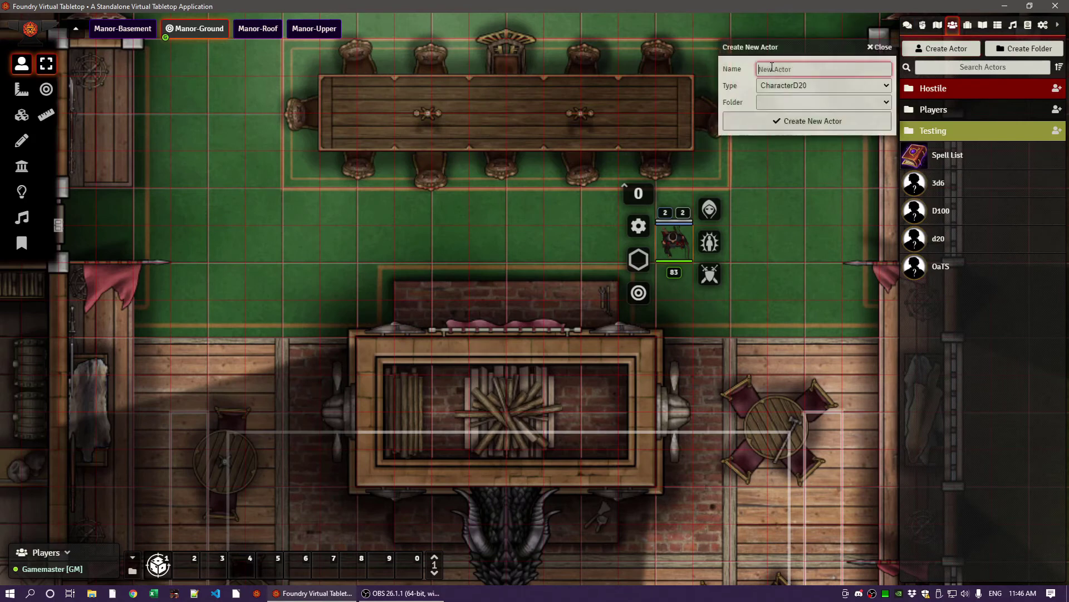
pyautogui.write('d20-mark 2')
pyautogui.click(820, 122)
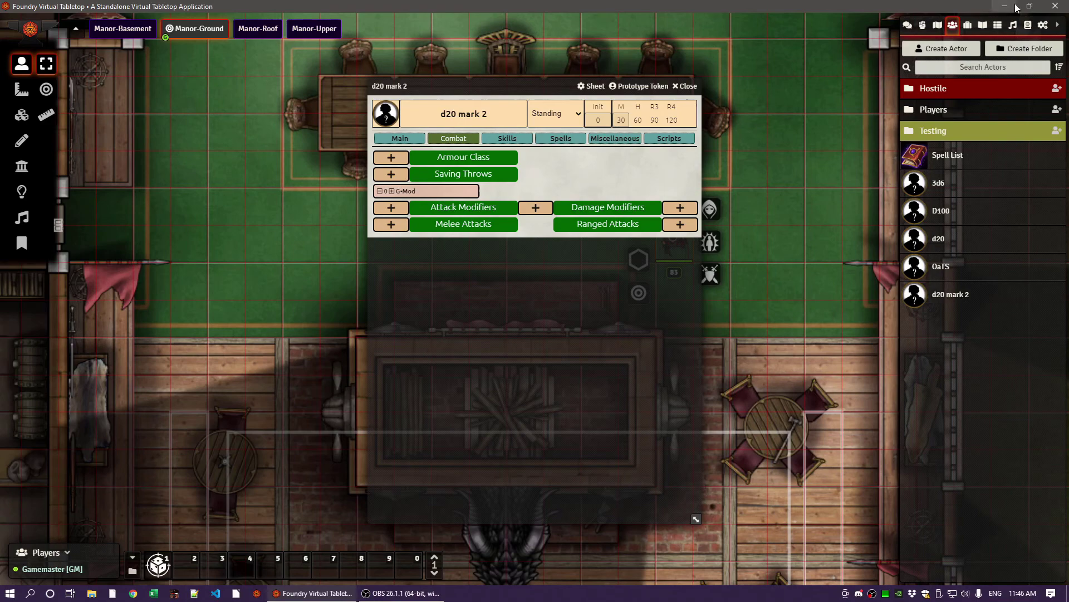
# Add the Core D&D3.5 item from the Items for D20 D&D compendium to the d20 mark 2 actor and close the item's sheet
pyautogui.click(1043, 25)
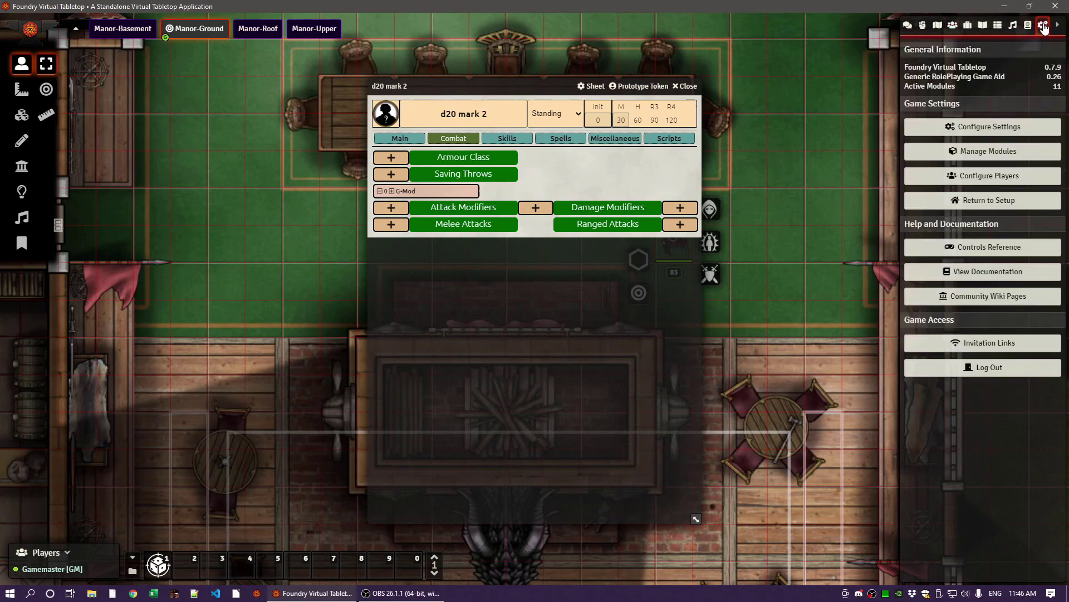
pyautogui.click(1027, 25)
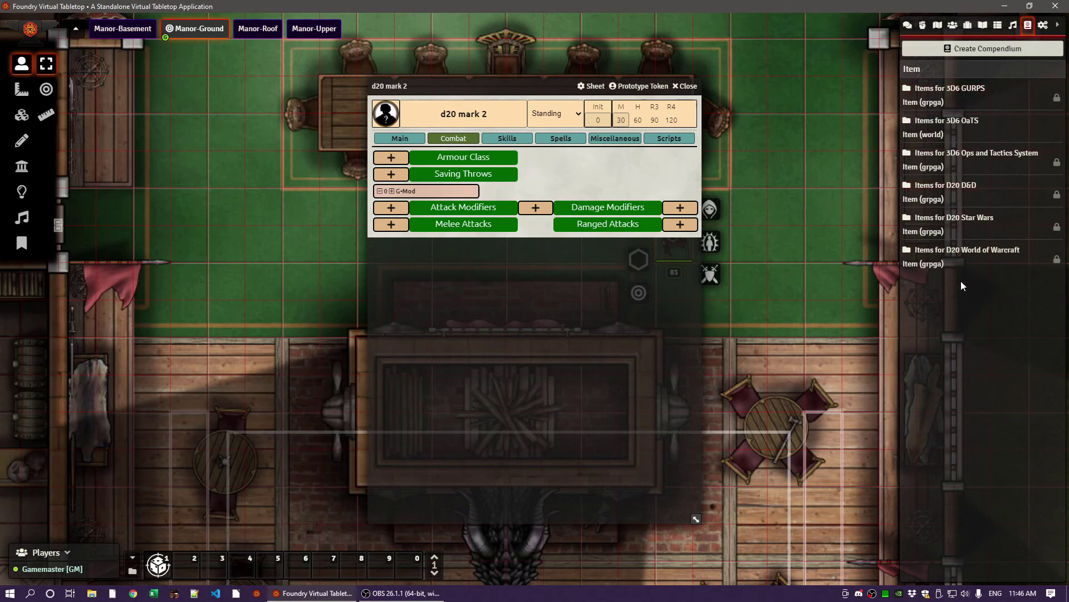
pyautogui.click(954, 188)
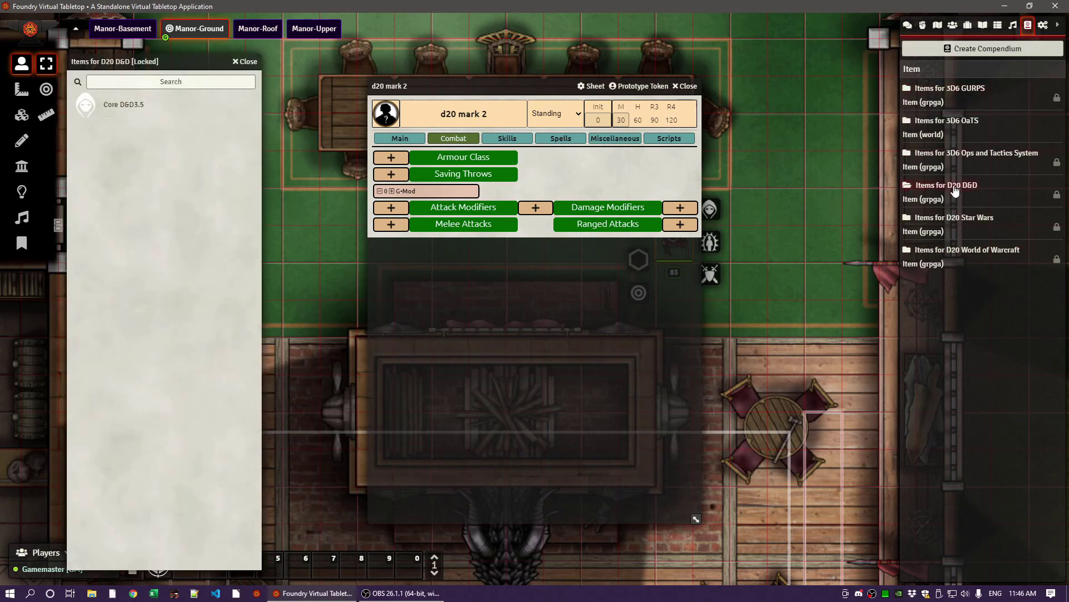
pyautogui.click(116, 107)
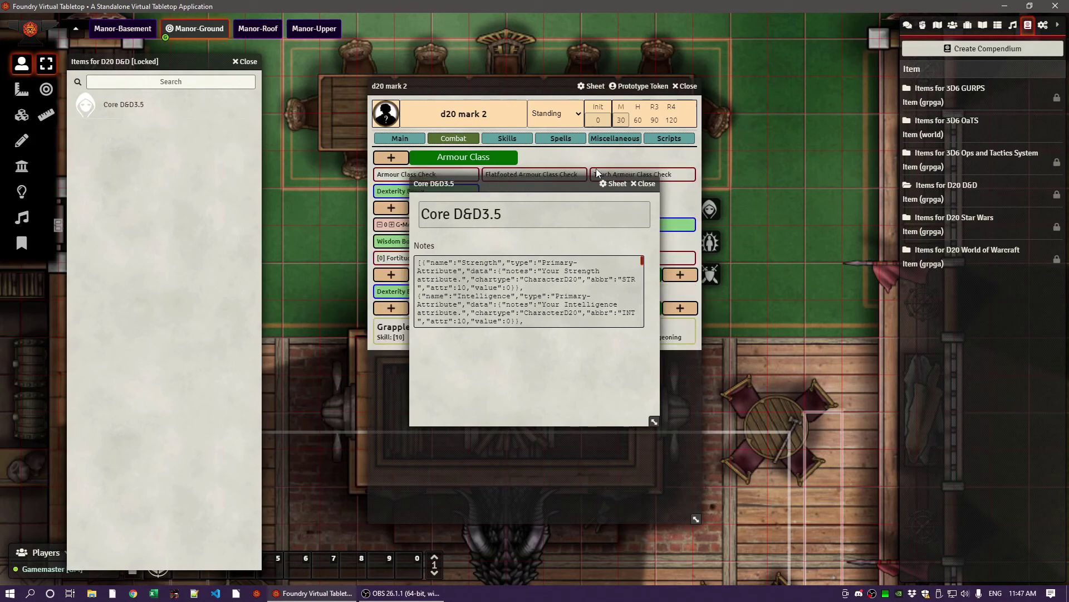
pyautogui.click(646, 184)
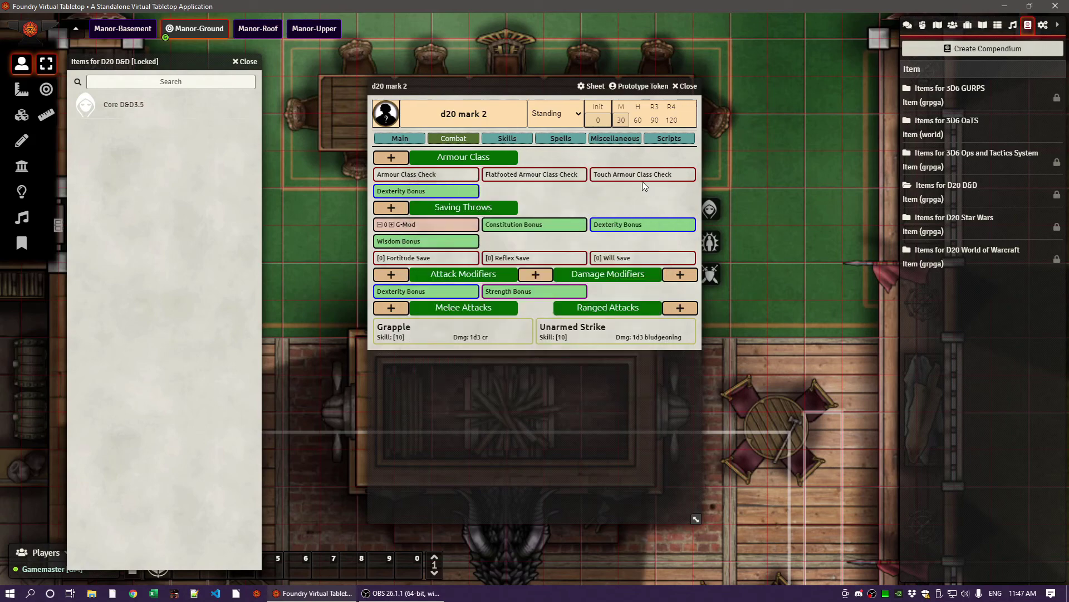
# Delete the Core D&D3.5 container from the d20 mark 2 actor's containers
pyautogui.click(615, 139)
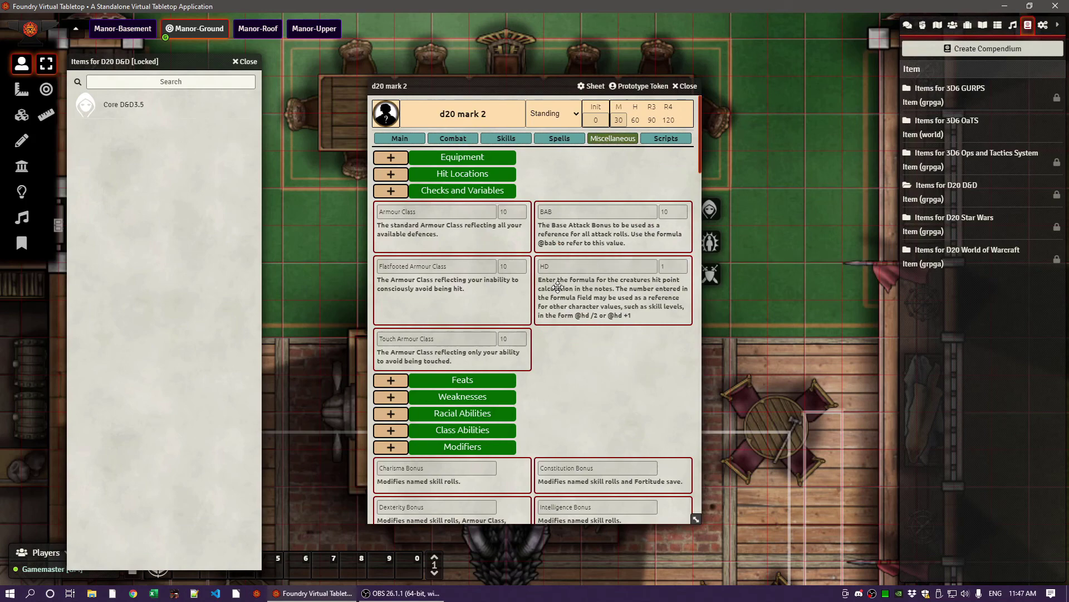
pyautogui.scroll(-7, 555, 285)
pyautogui.scroll(-1, 555, 285)
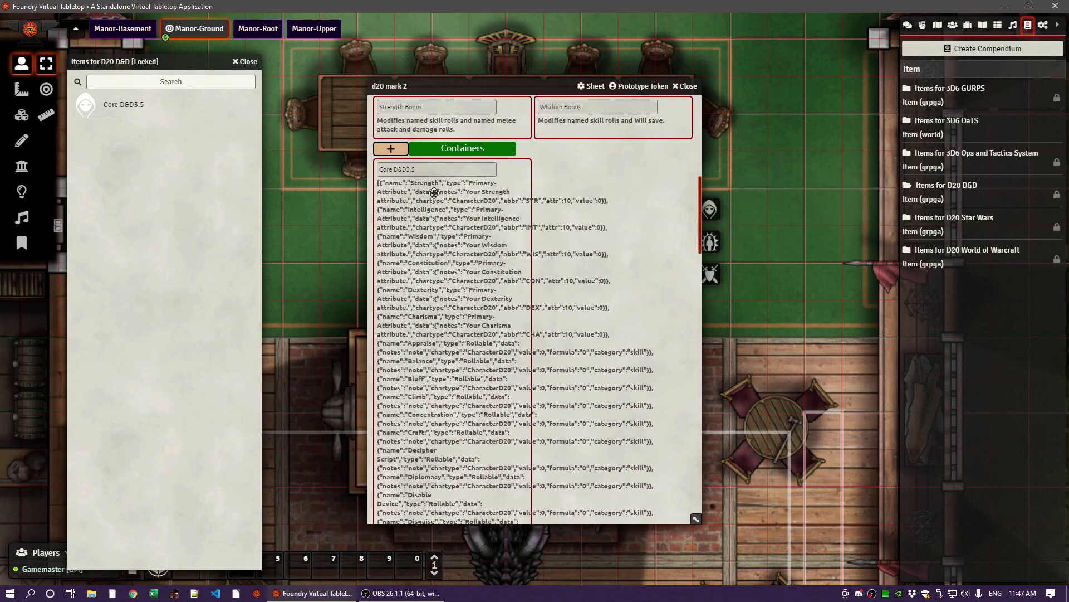
pyautogui.rightClick(423, 248)
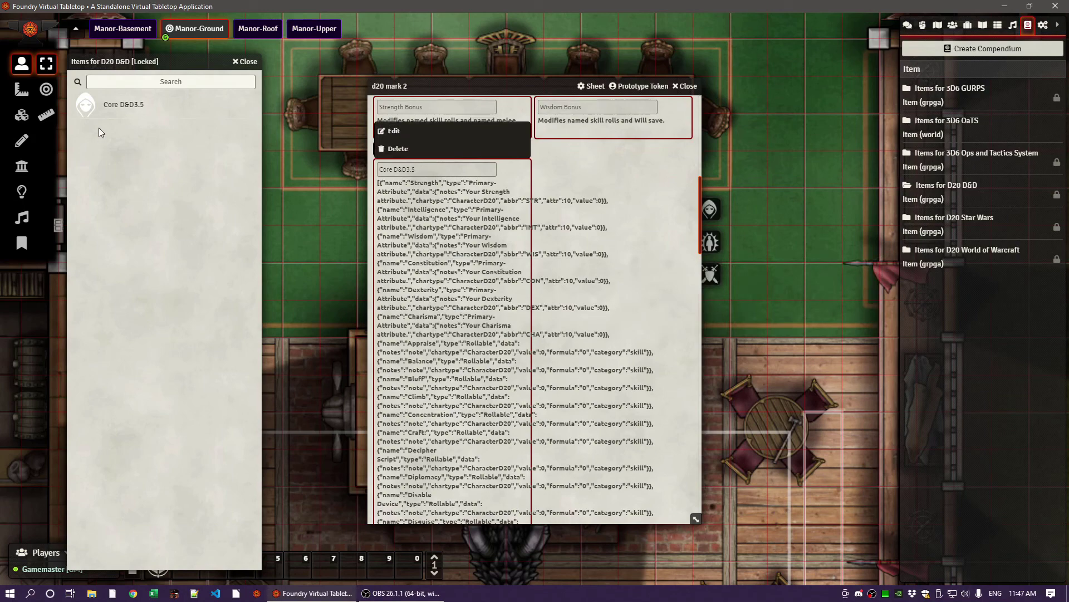
pyautogui.click(398, 149)
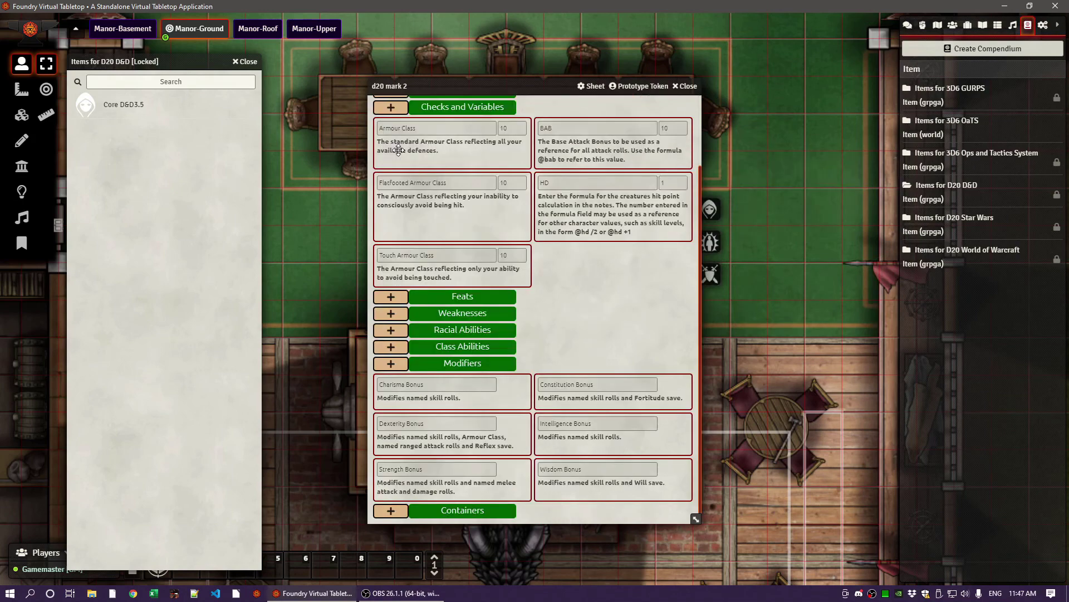
pyautogui.scroll(3, 563, 298)
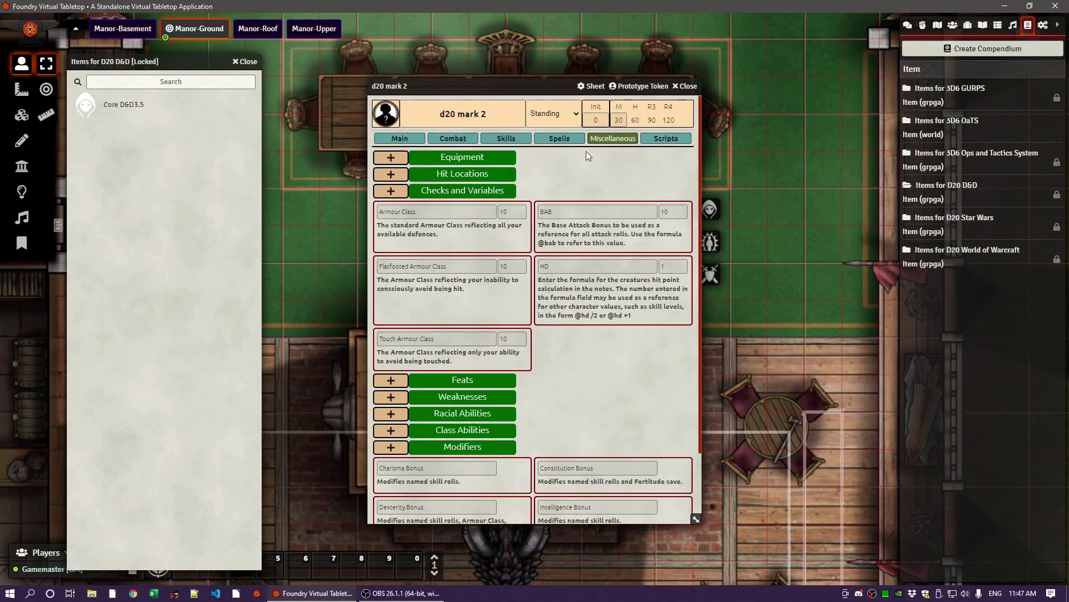
# Review the spells, skills and combat entries of the d20 mark 2 actor
pyautogui.click(560, 140)
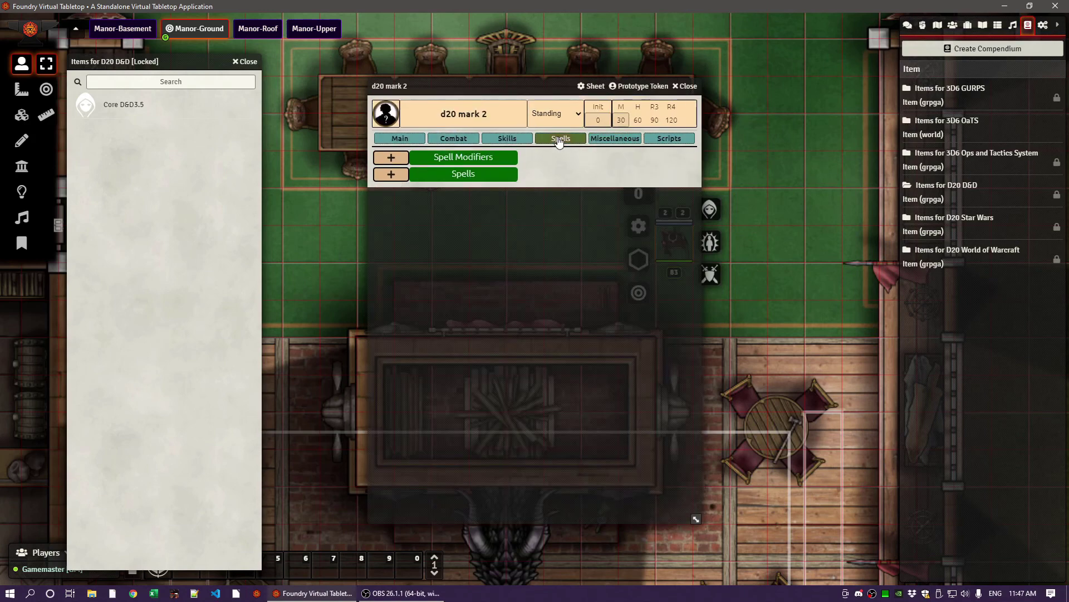
pyautogui.click(505, 139)
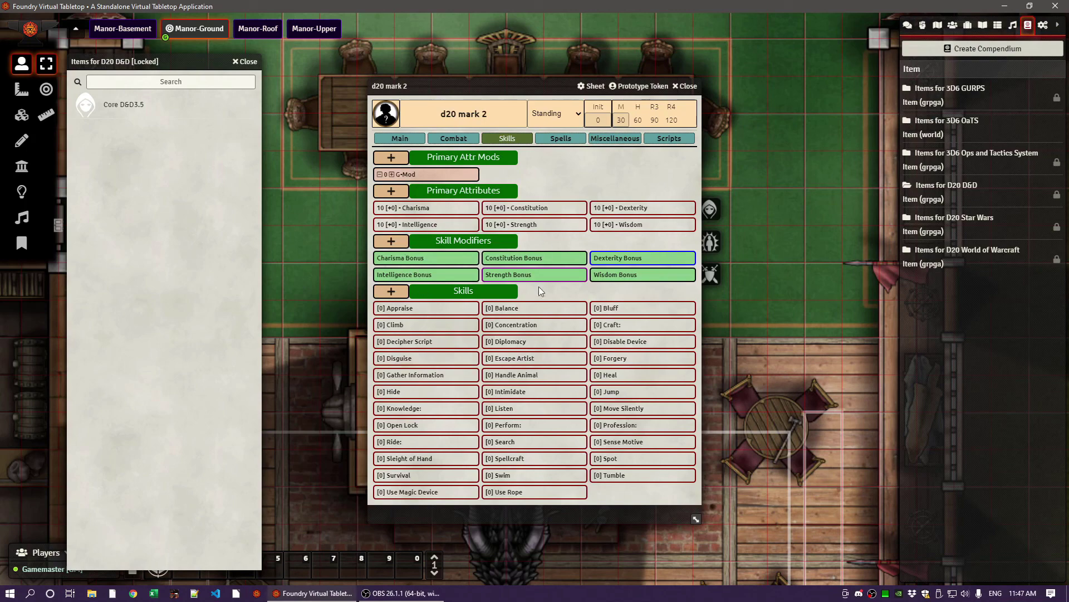
pyautogui.click(459, 142)
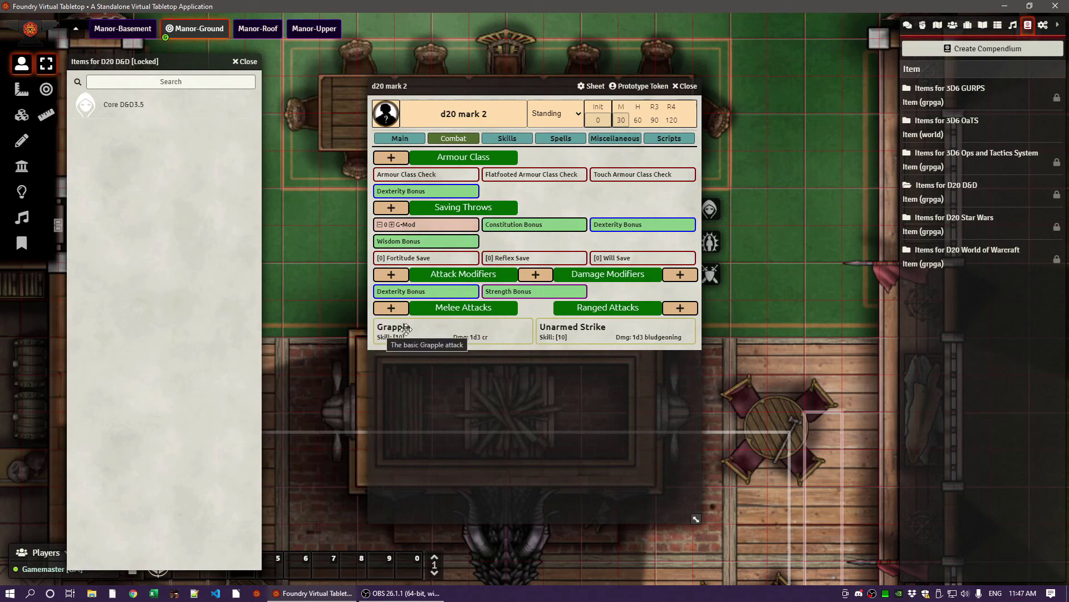
# Set the BAB variable of d20 mark 2 to 1 and check the skill values of its attacks
pyautogui.click(613, 146)
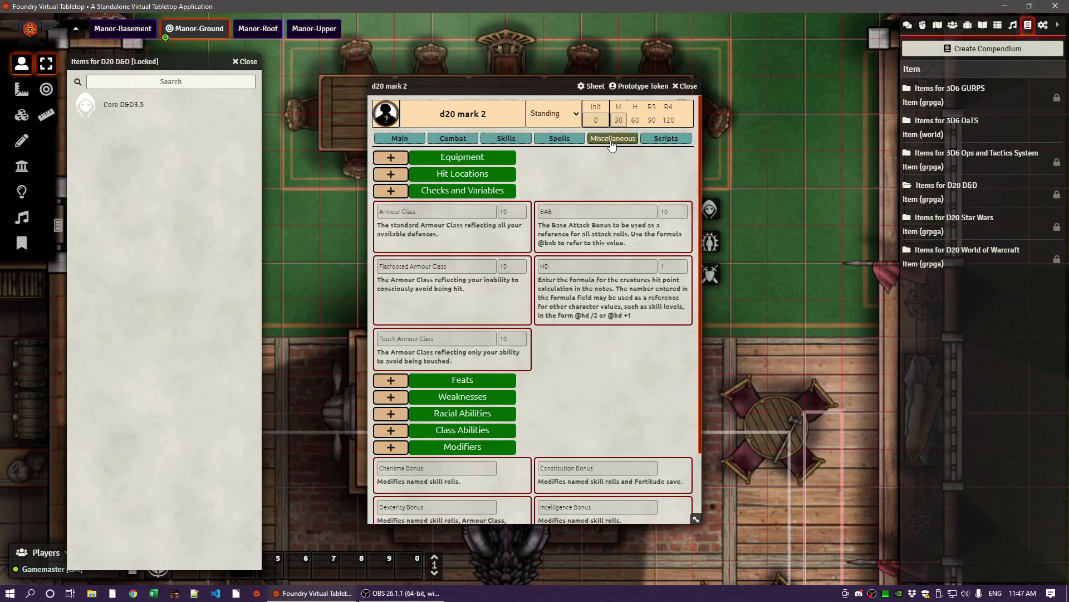
pyautogui.click(680, 212)
pyautogui.write('1')
pyautogui.click(645, 193)
pyautogui.click(454, 139)
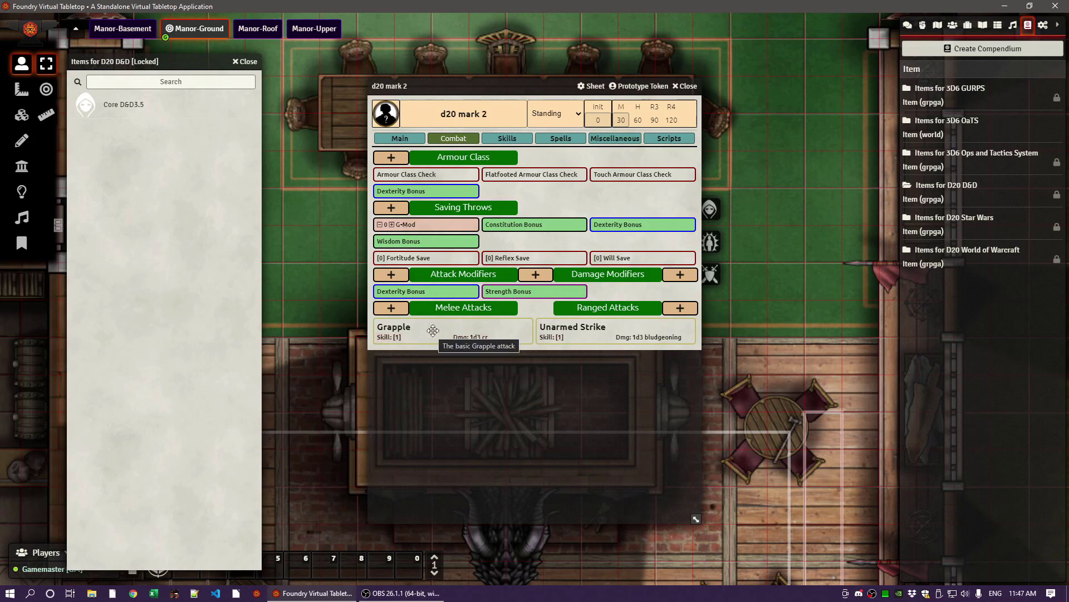
# Display the pools of d20 mark 2, try a base move of 20, and set the move back to 30
pyautogui.click(405, 143)
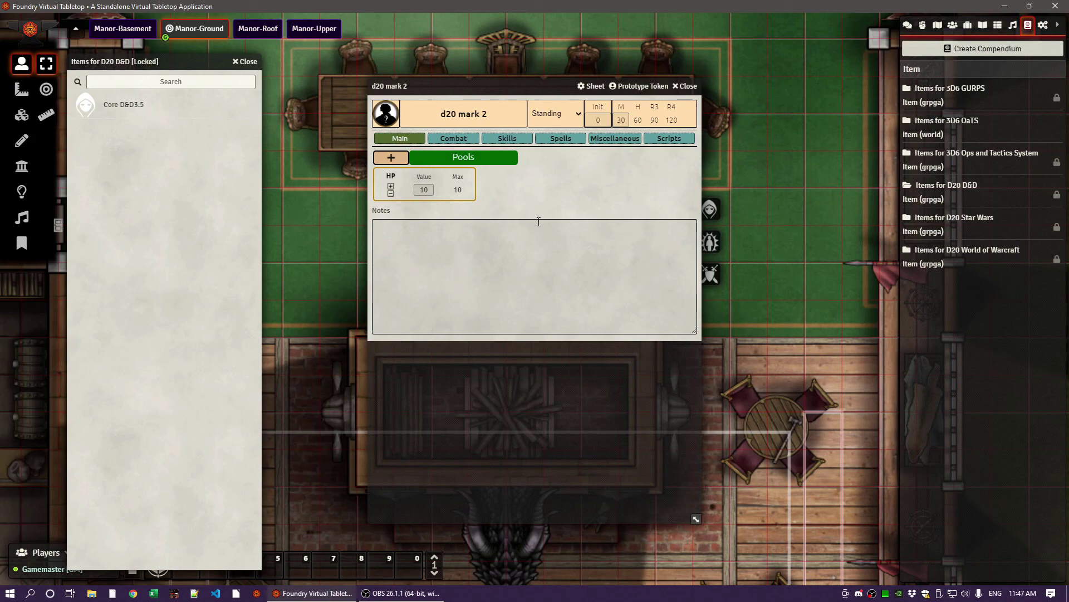
pyautogui.click(622, 119)
pyautogui.write('20')
pyautogui.press('Return')
pyautogui.write('30')
pyautogui.click(625, 178)
# Set the initiative of d20 mark 2 to 4 and close its sheet
pyautogui.click(605, 118)
pyautogui.write('4')
pyautogui.click(607, 177)
pyautogui.click(690, 87)
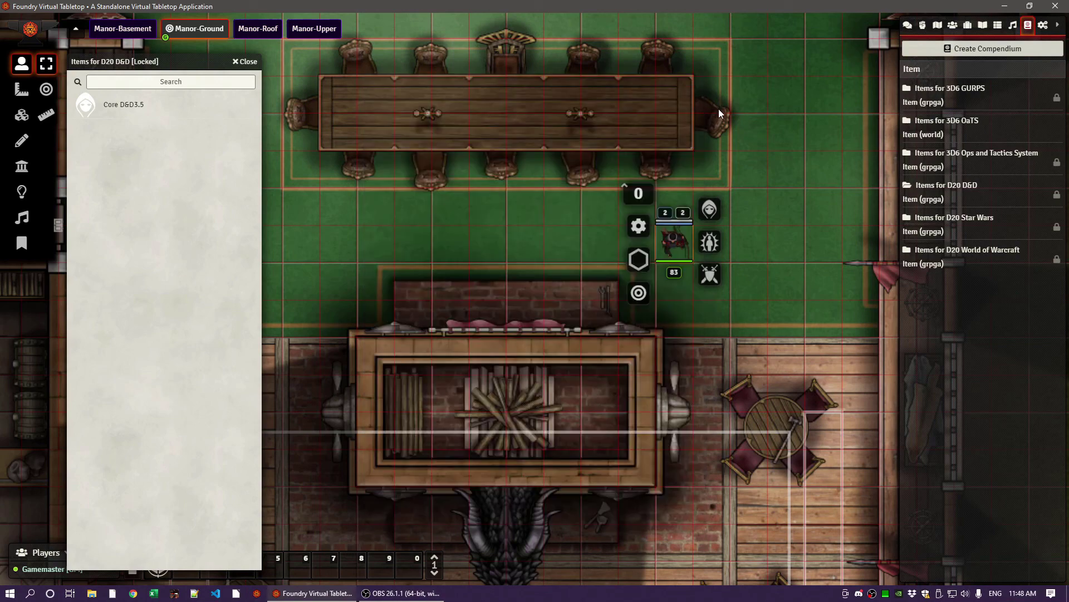
# Add the character's map token to the combat encounter and roll its initiative
pyautogui.click(675, 240)
pyautogui.rightClick(676, 240)
pyautogui.click(922, 25)
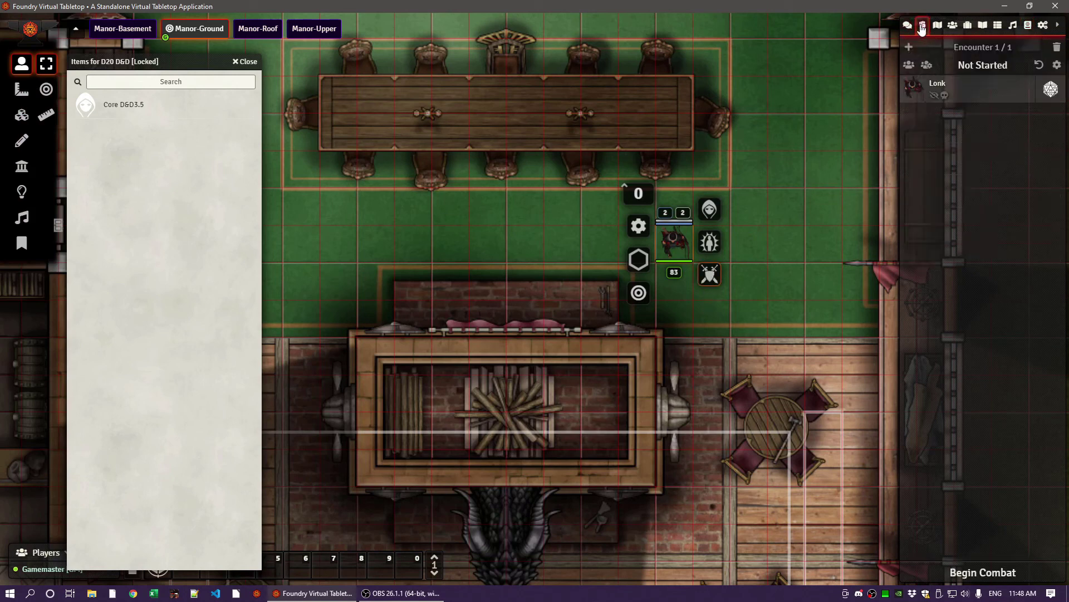
pyautogui.click(1048, 93)
# Compare the character sheet's initiative value with the initiative roll in the chat log, and close the sheet and the compendium
pyautogui.doubleClick(673, 244)
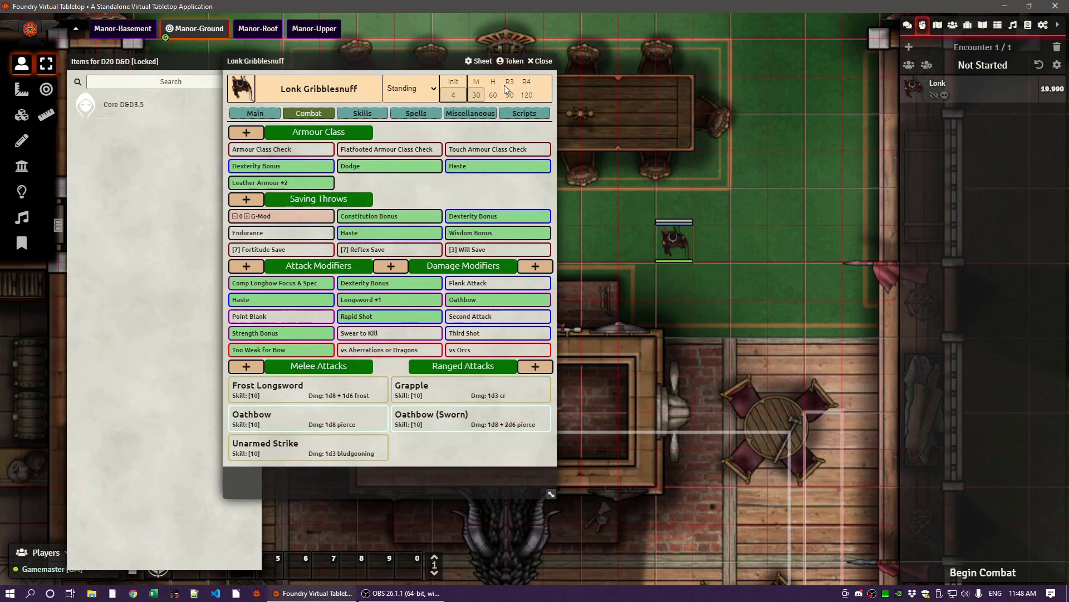
pyautogui.click(907, 27)
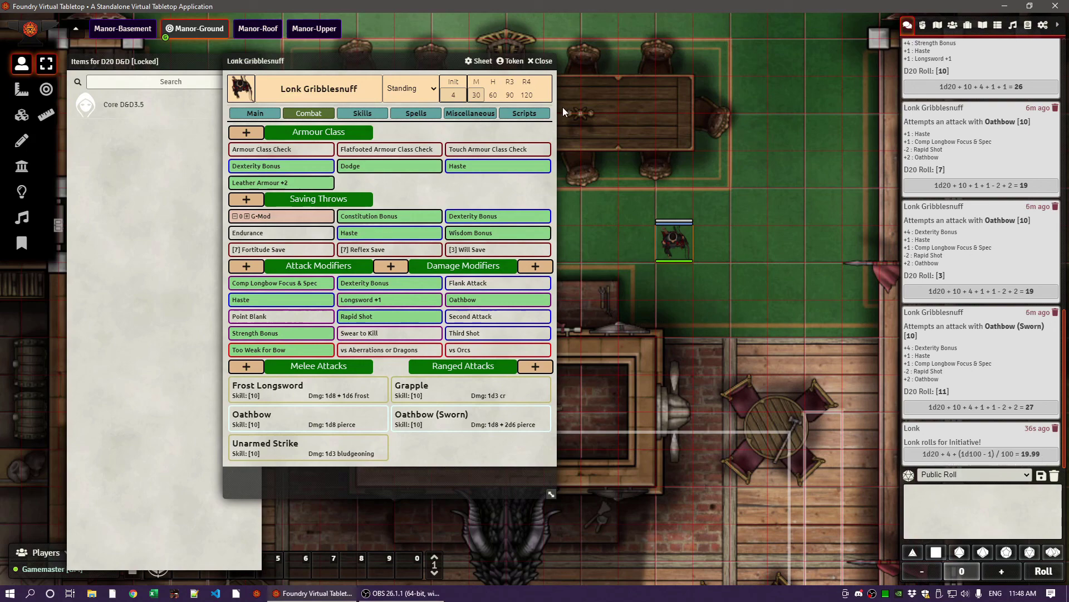
pyautogui.click(540, 61)
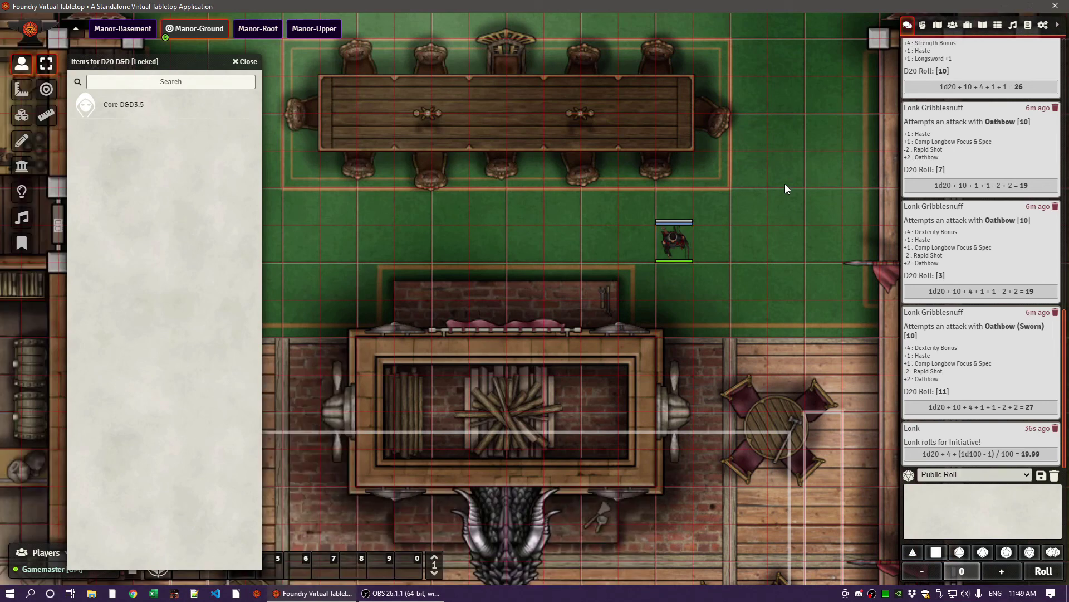
pyautogui.click(245, 61)
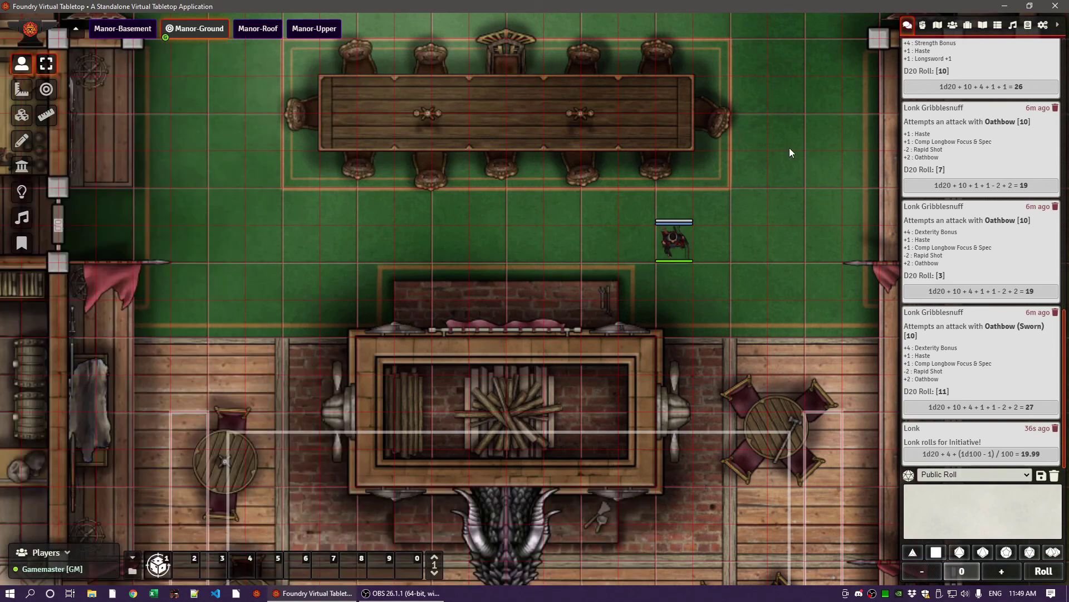